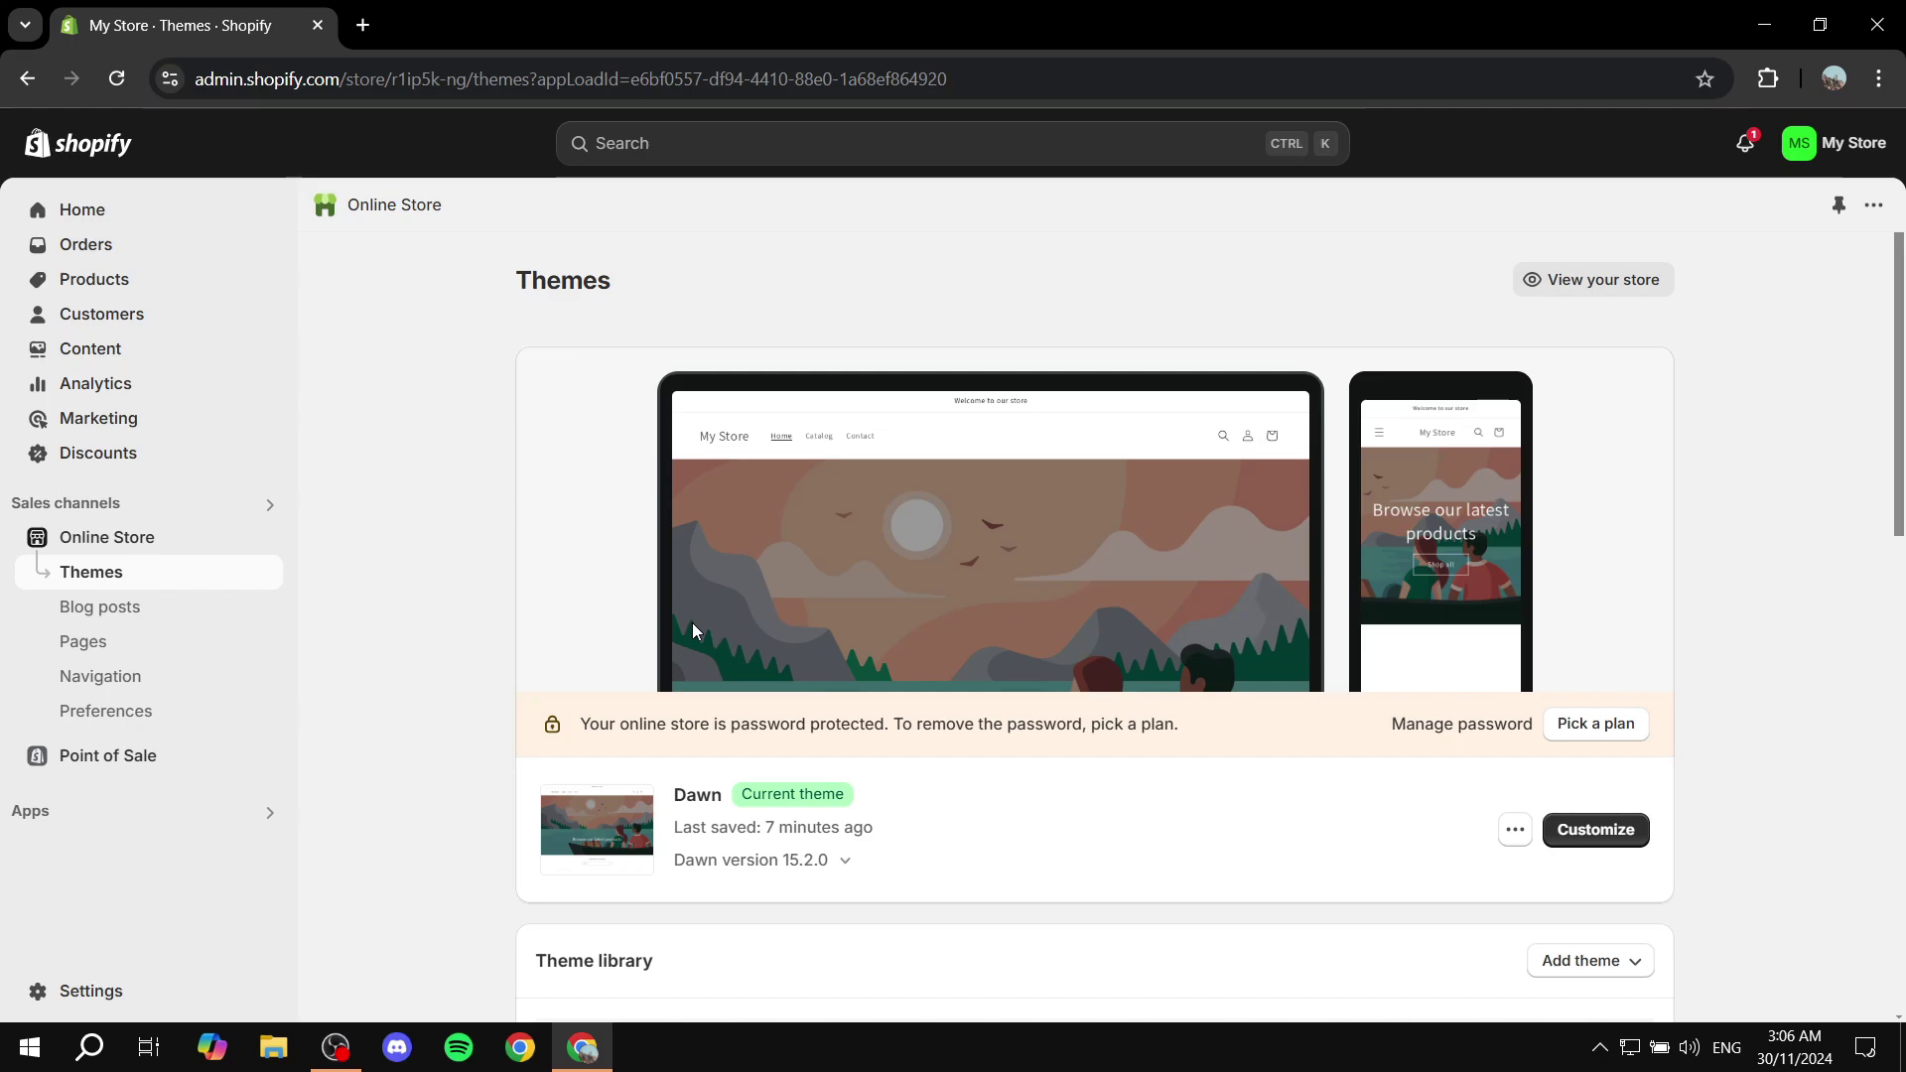
- Go from Apps to the app and sales channel settings, then to the Develop apps page
{"action": "left_click", "coordinate": [69, 820]}
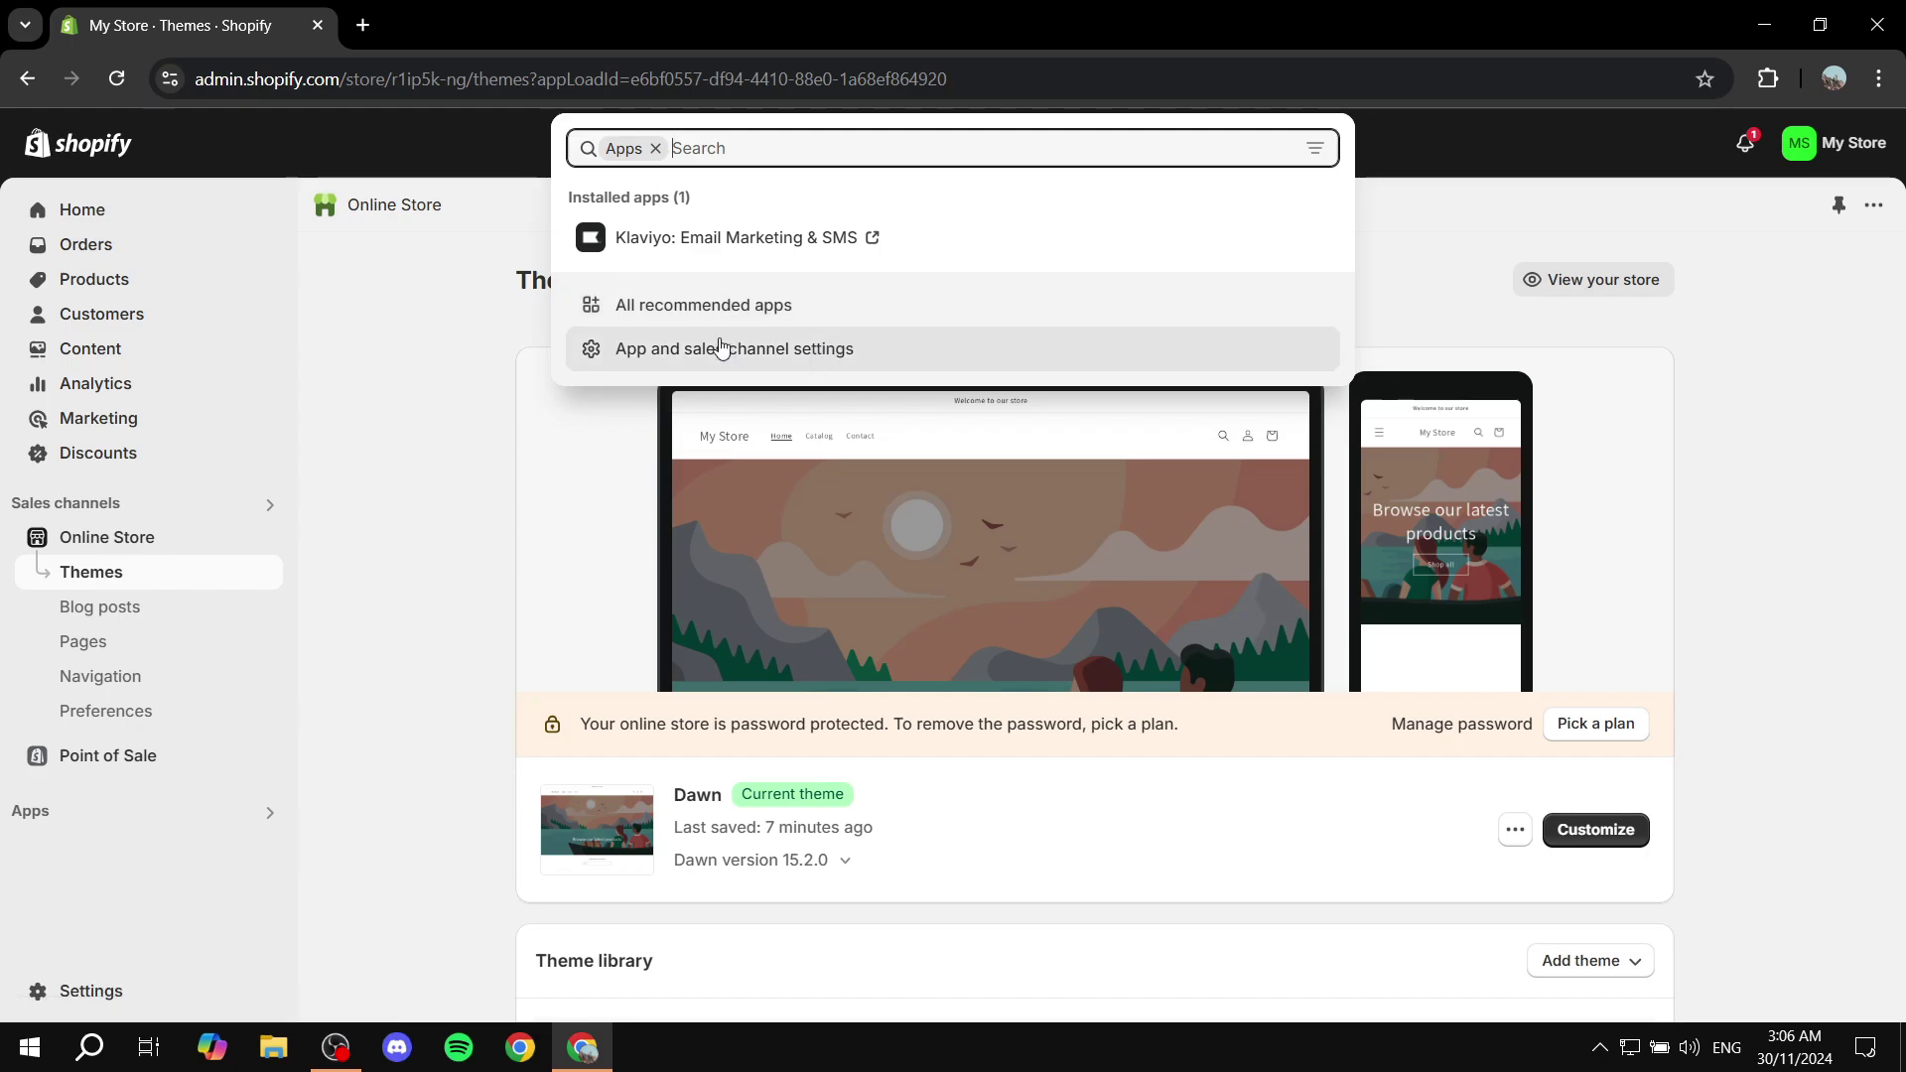
{"action": "left_click", "coordinate": [787, 351]}
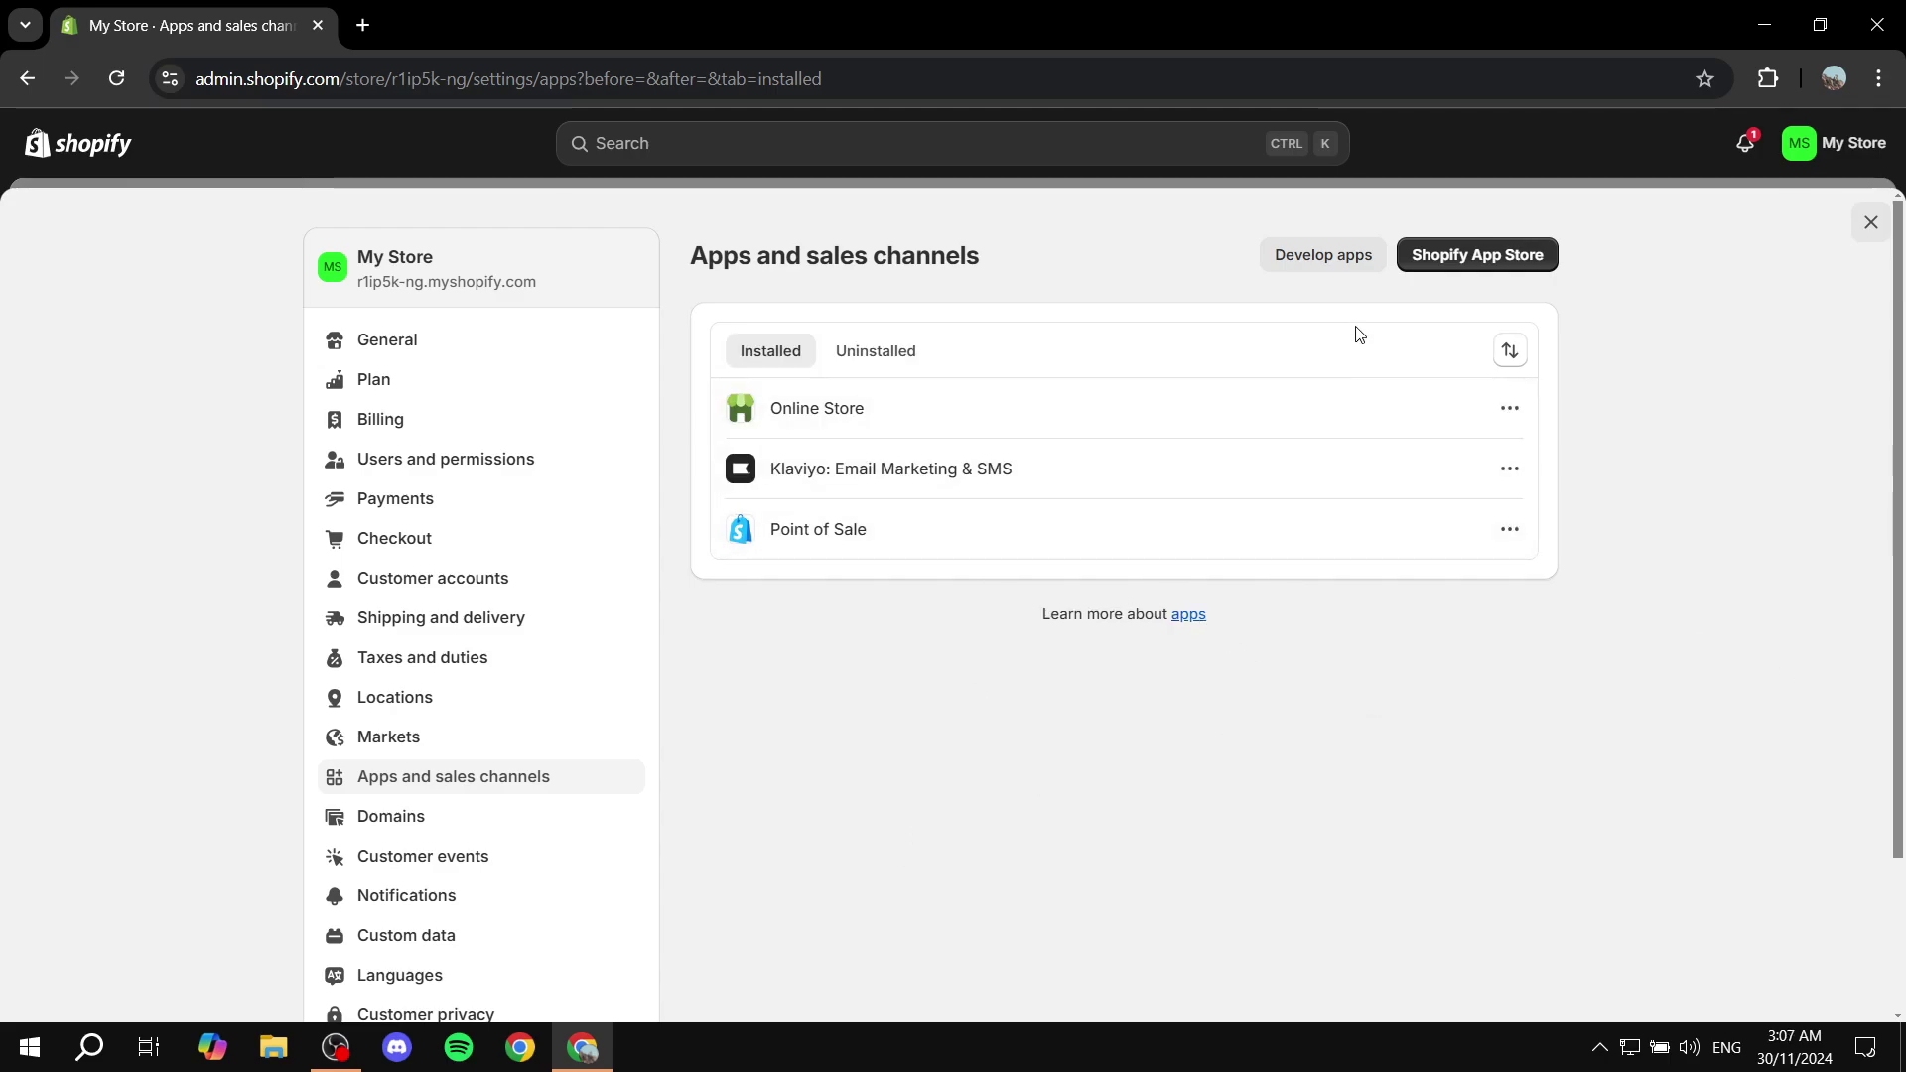
{"action": "left_click", "coordinate": [1340, 260]}
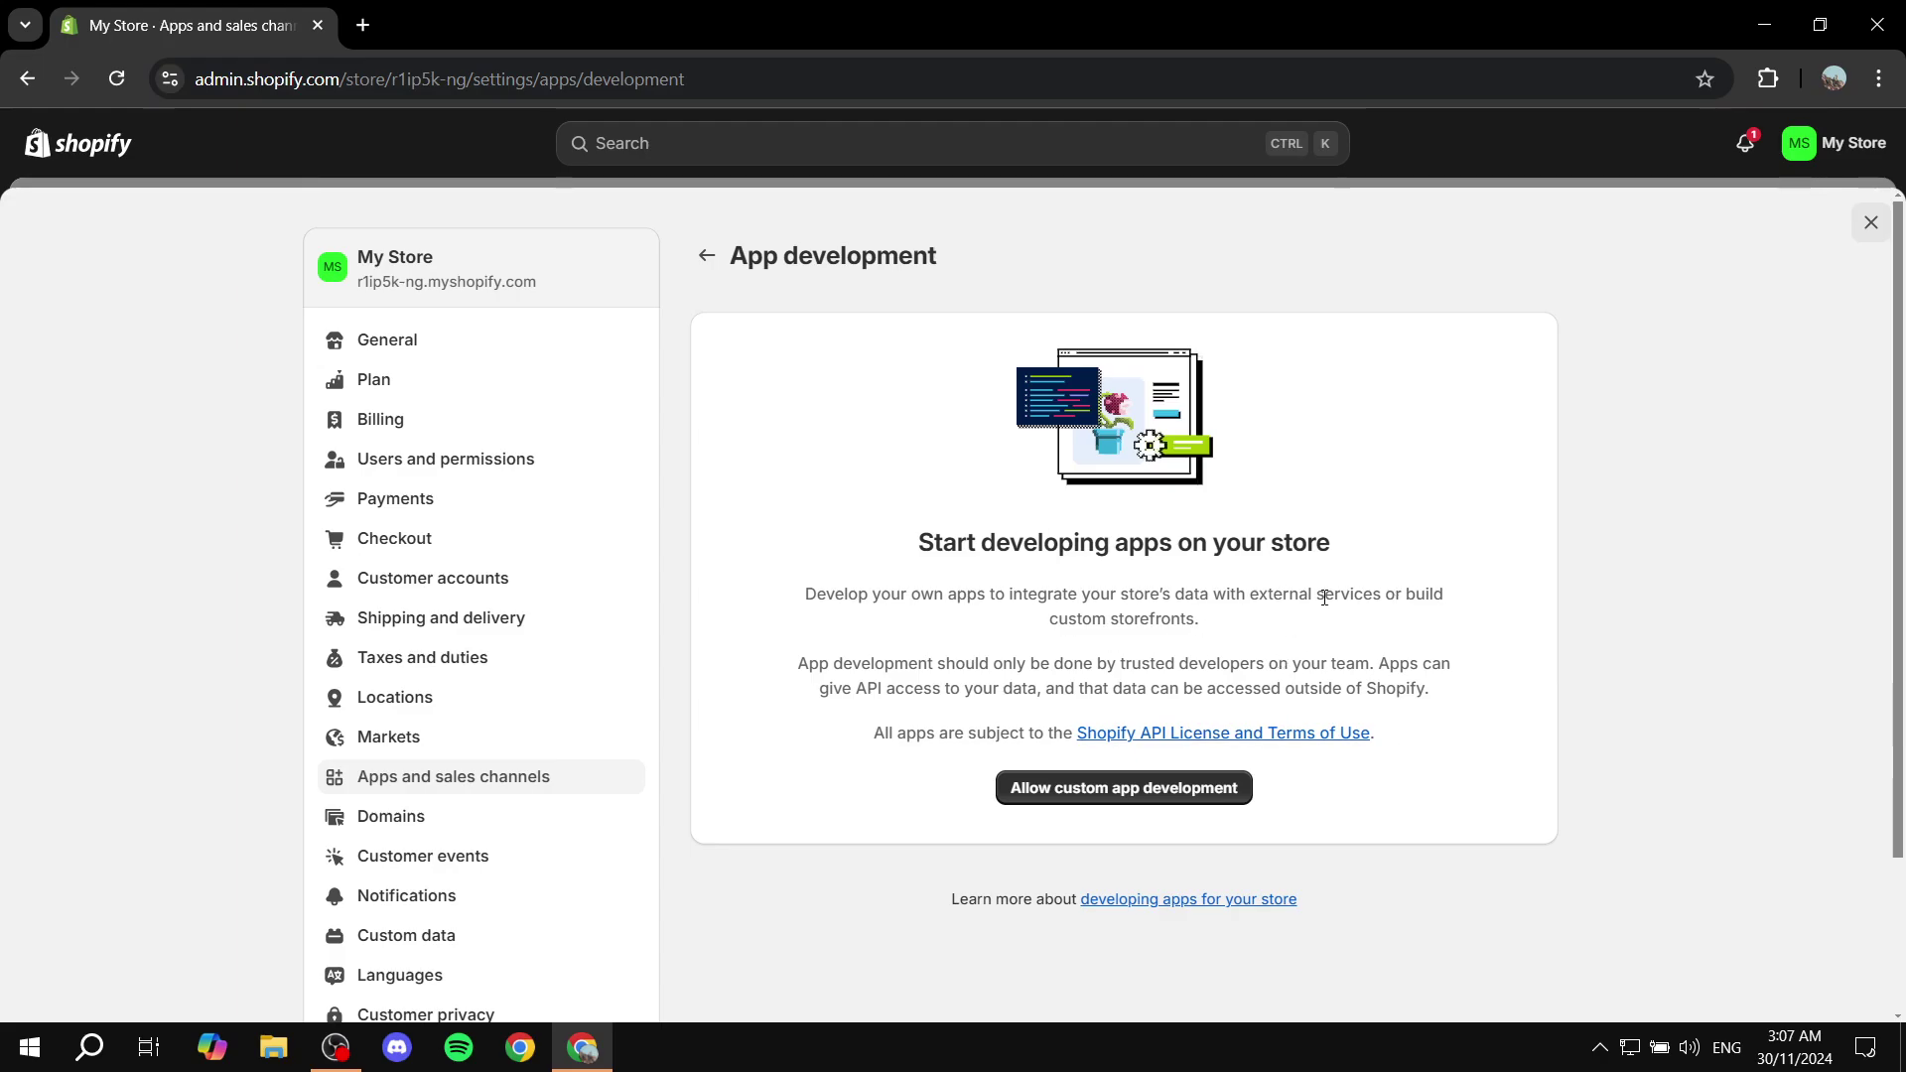
- Allow custom app development on the store and confirm it
{"action": "left_click", "coordinate": [1141, 789]}
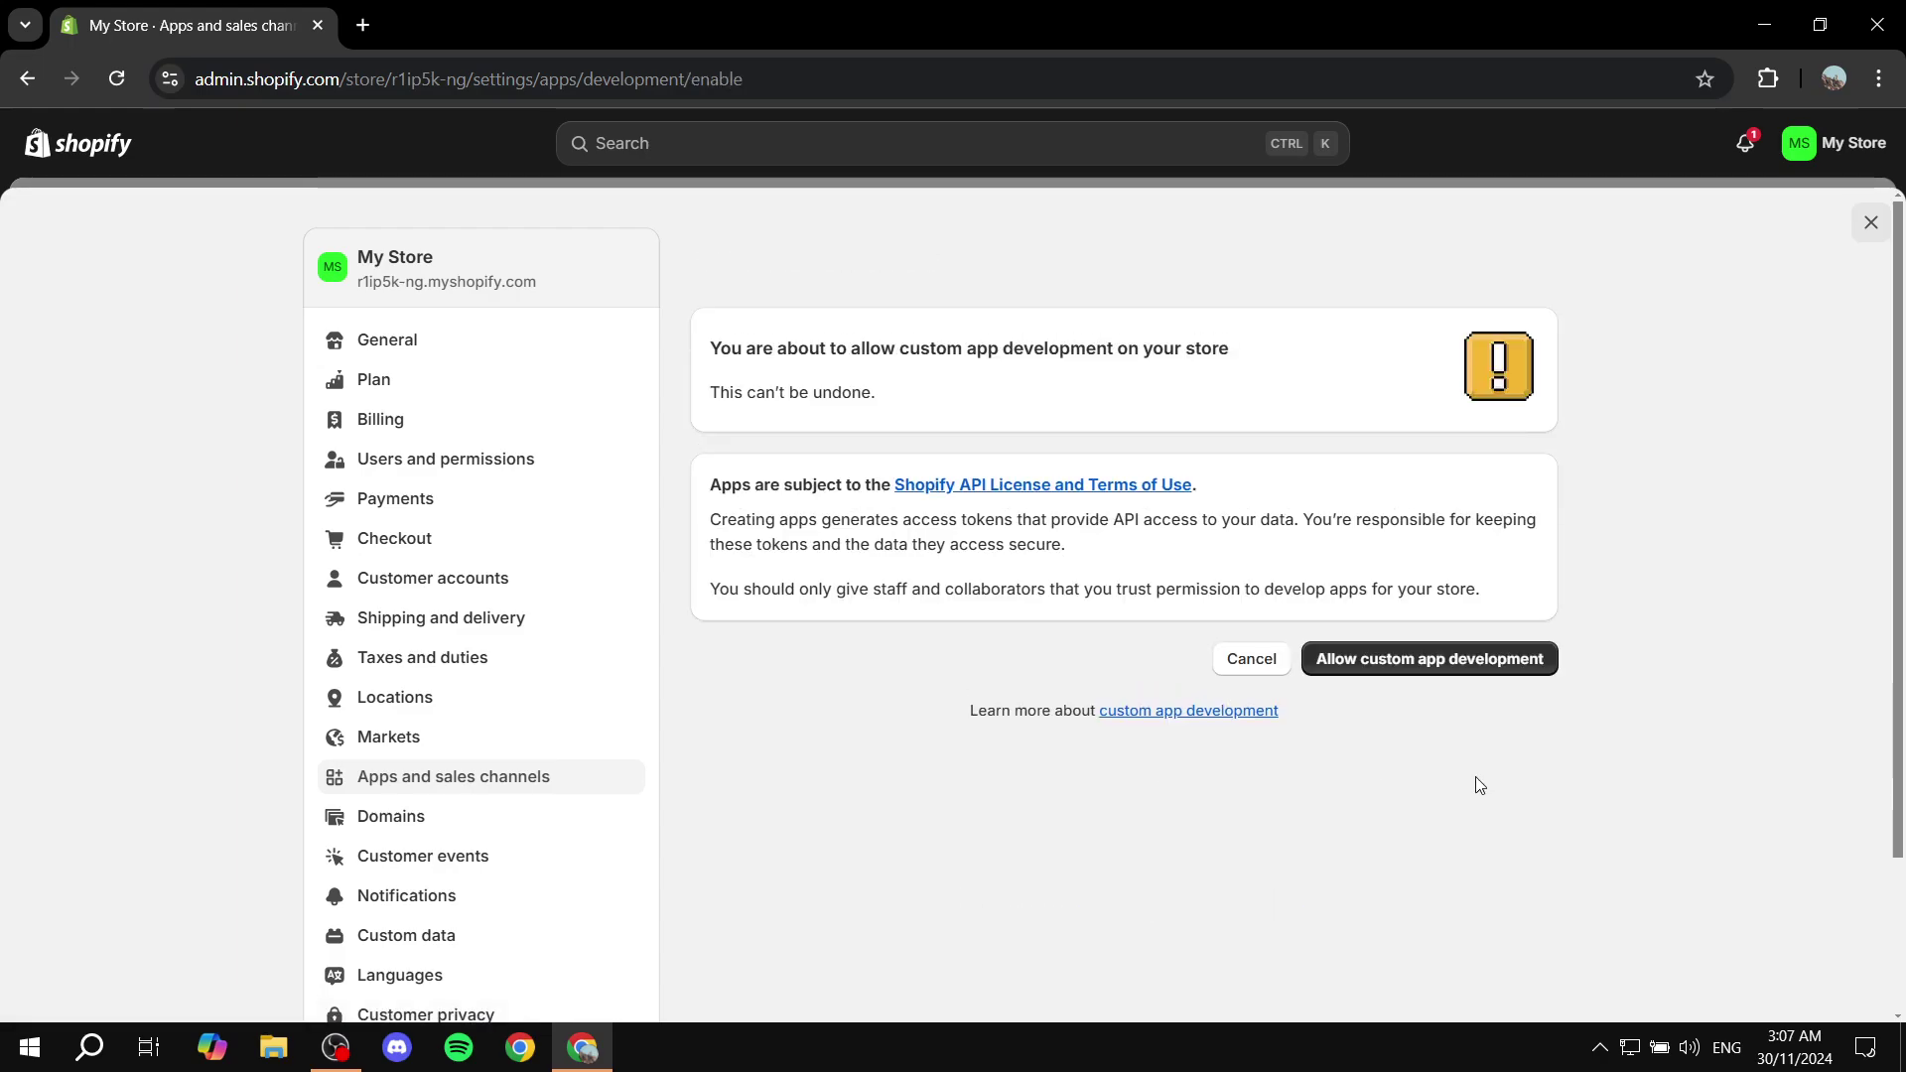
{"action": "left_click", "coordinate": [1461, 663]}
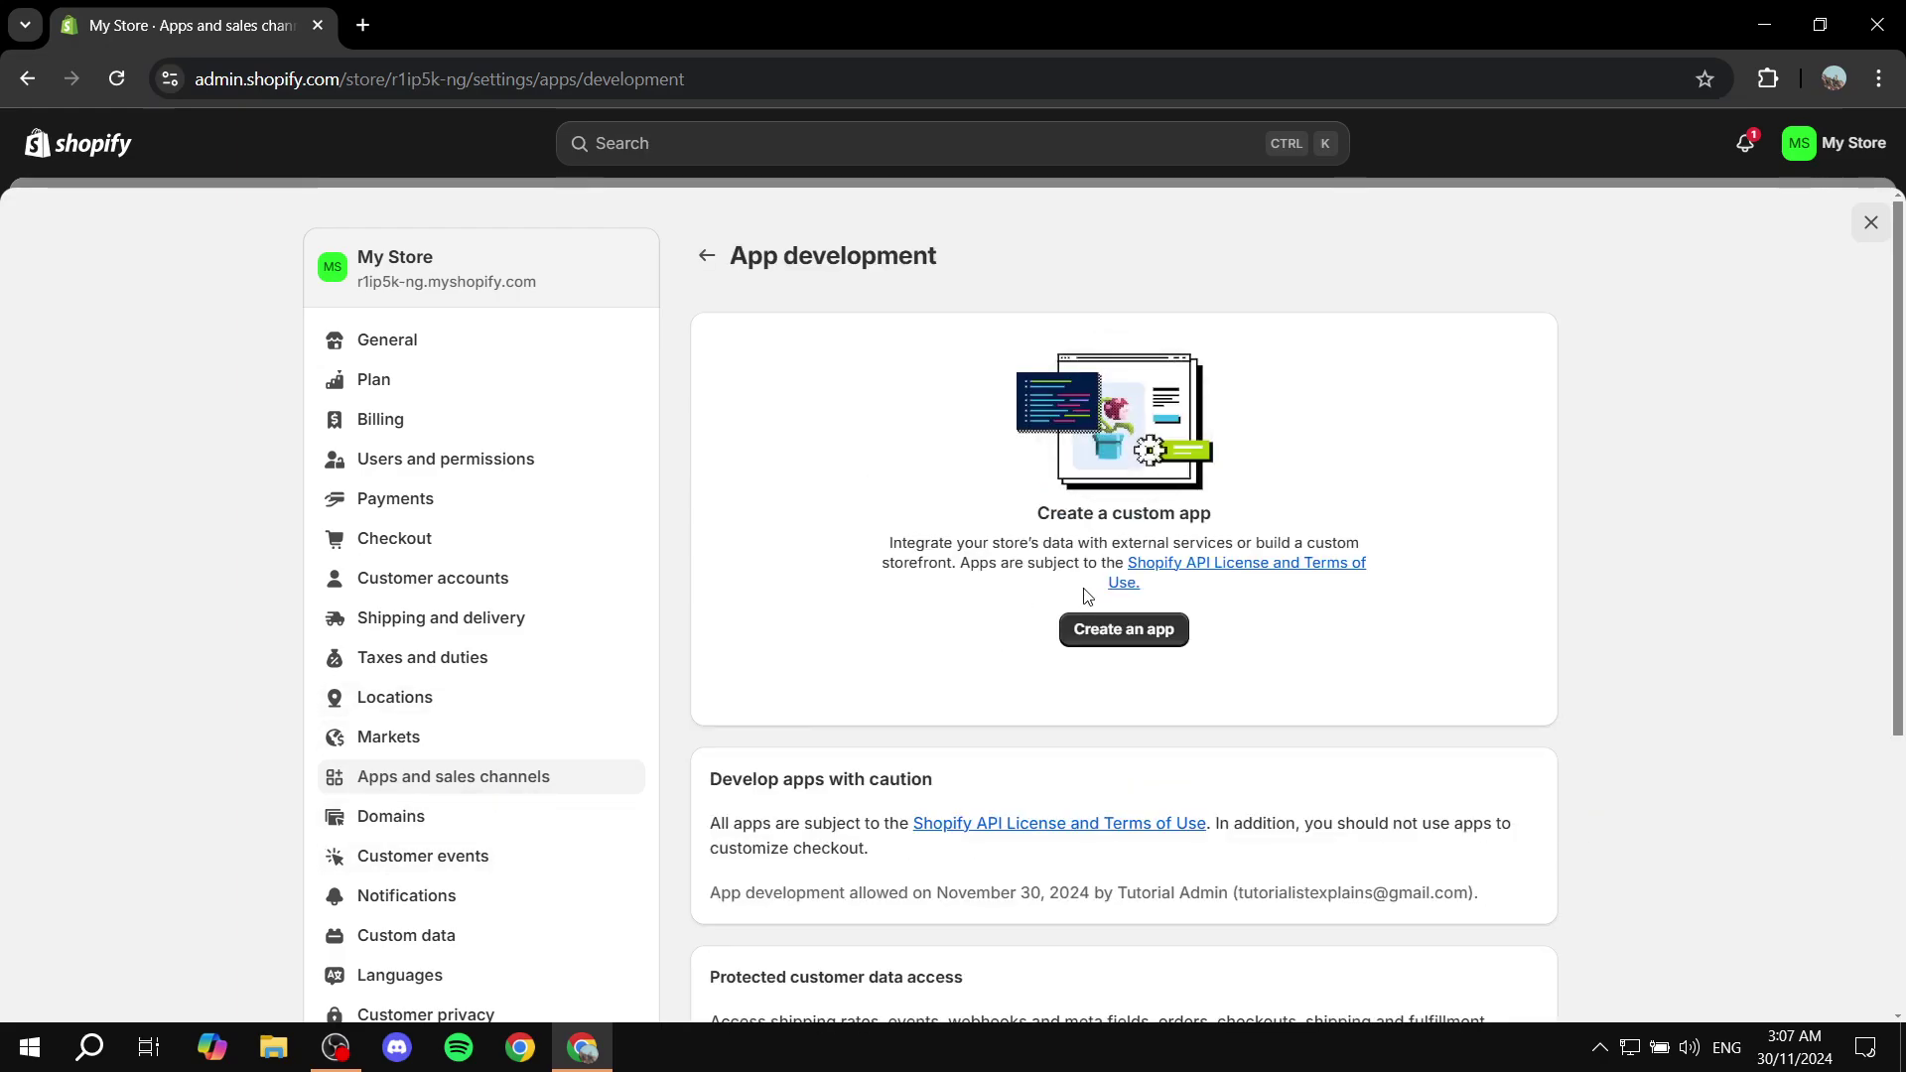
{"action": "scroll", "coordinate": [1086, 596], "scroll_direction": "down", "scroll_amount": 5}
{"action": "scroll", "coordinate": [1290, 675], "scroll_direction": "up", "scroll_amount": 5}
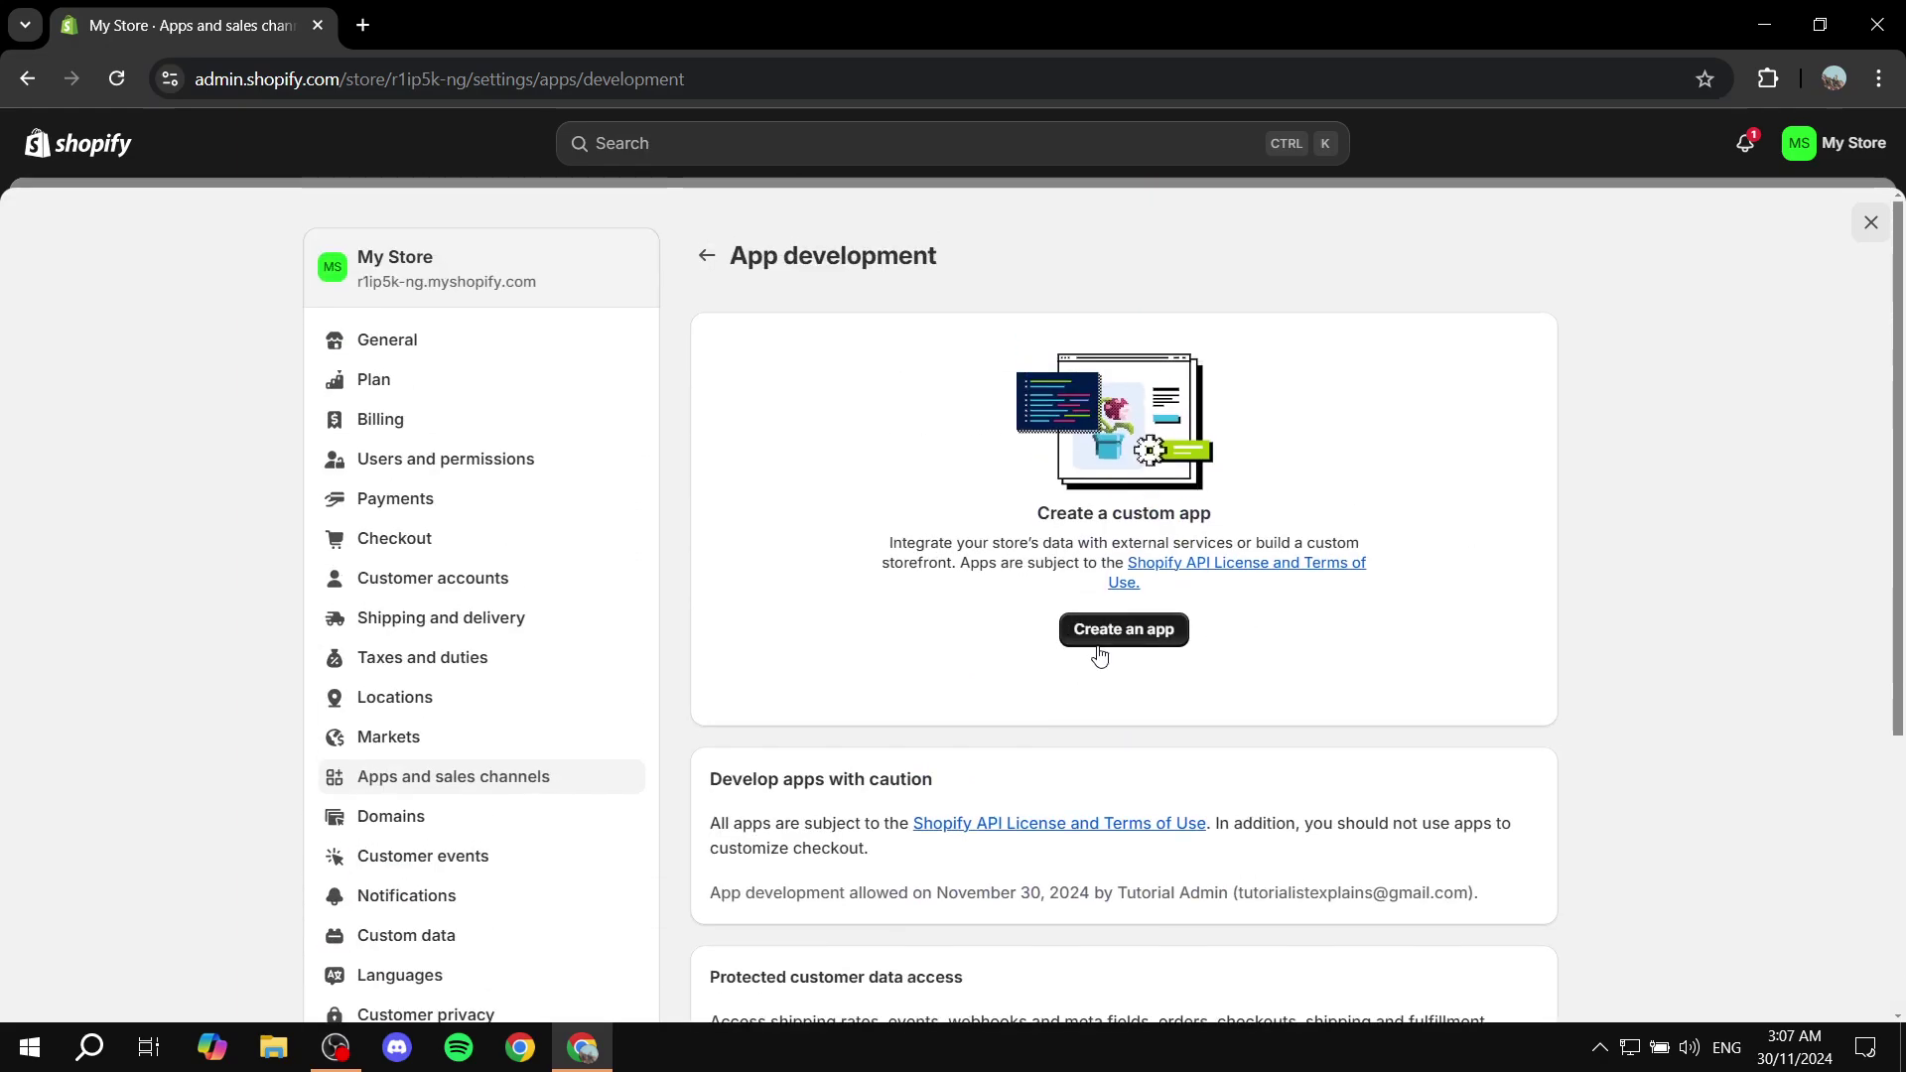
- Create a new custom app named 'Test'
{"action": "left_click", "coordinate": [1119, 640]}
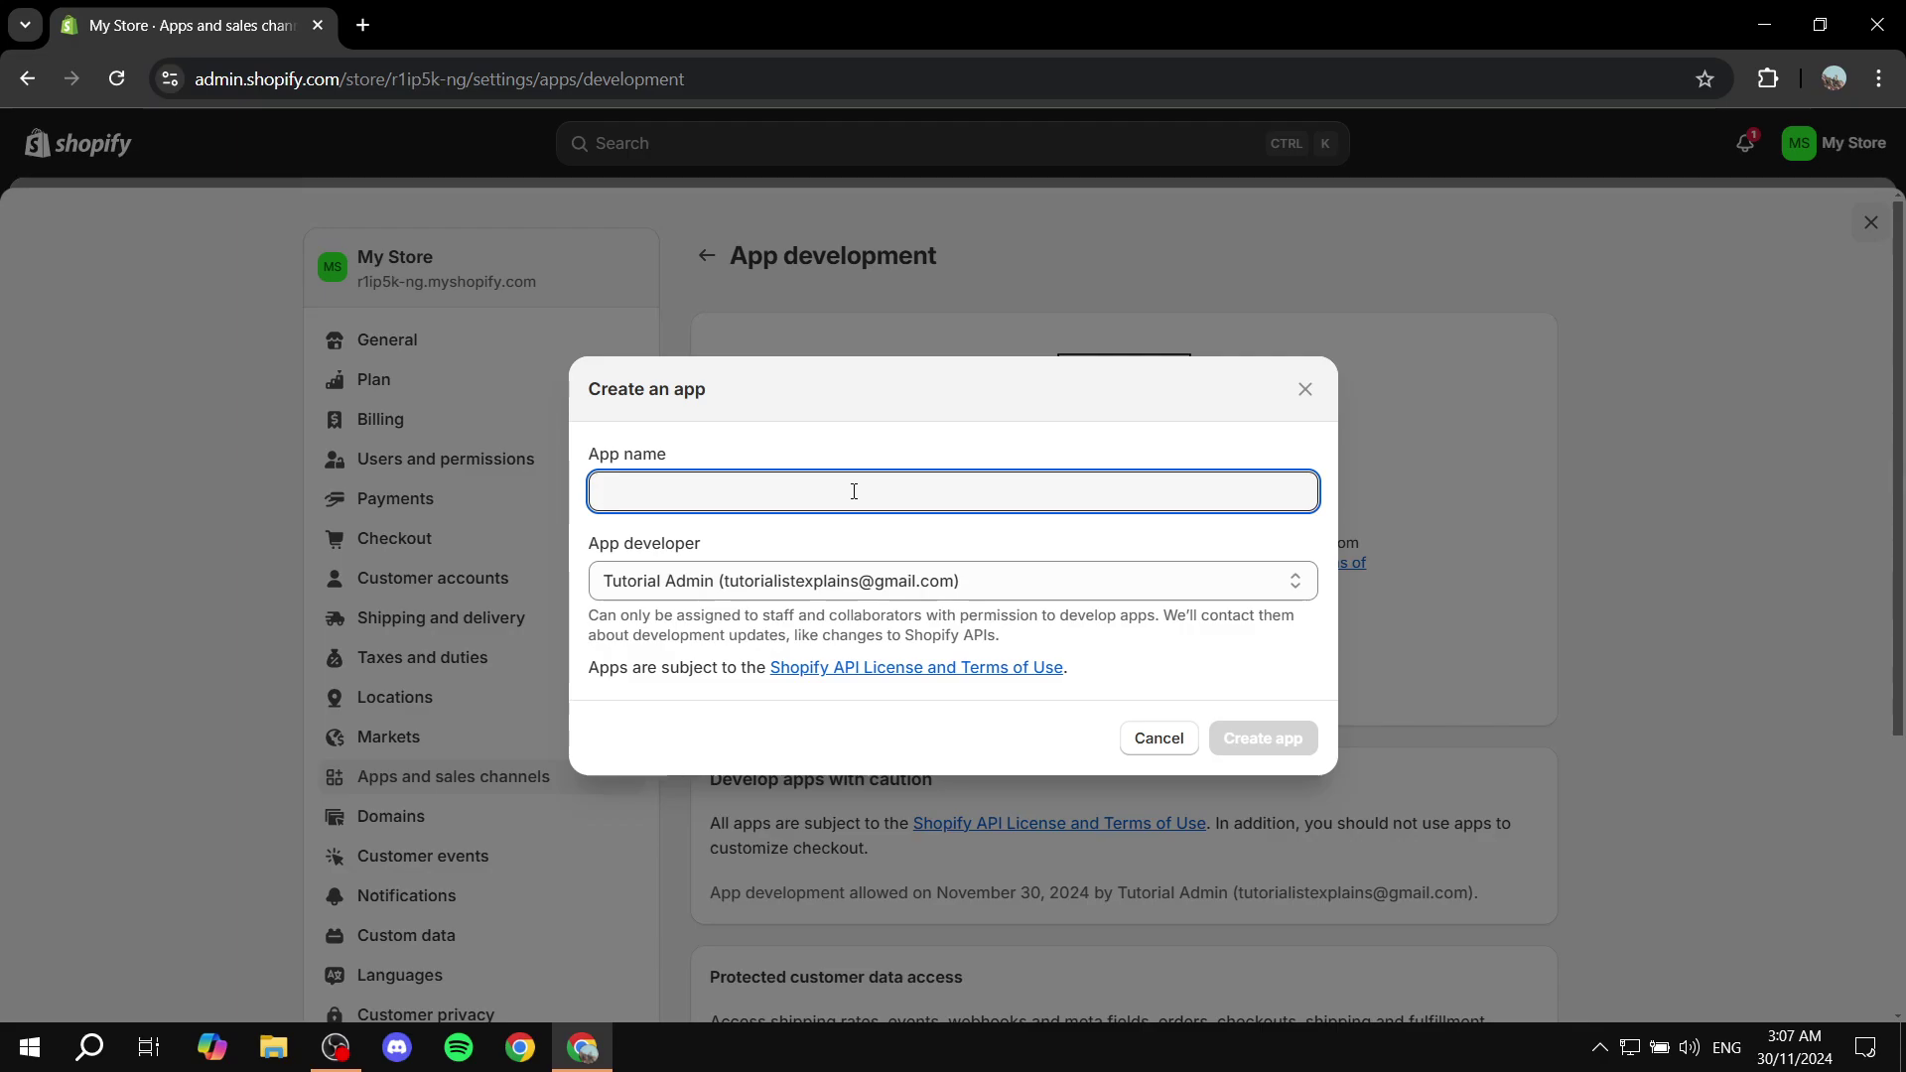
{"action": "type", "text": "Test"}
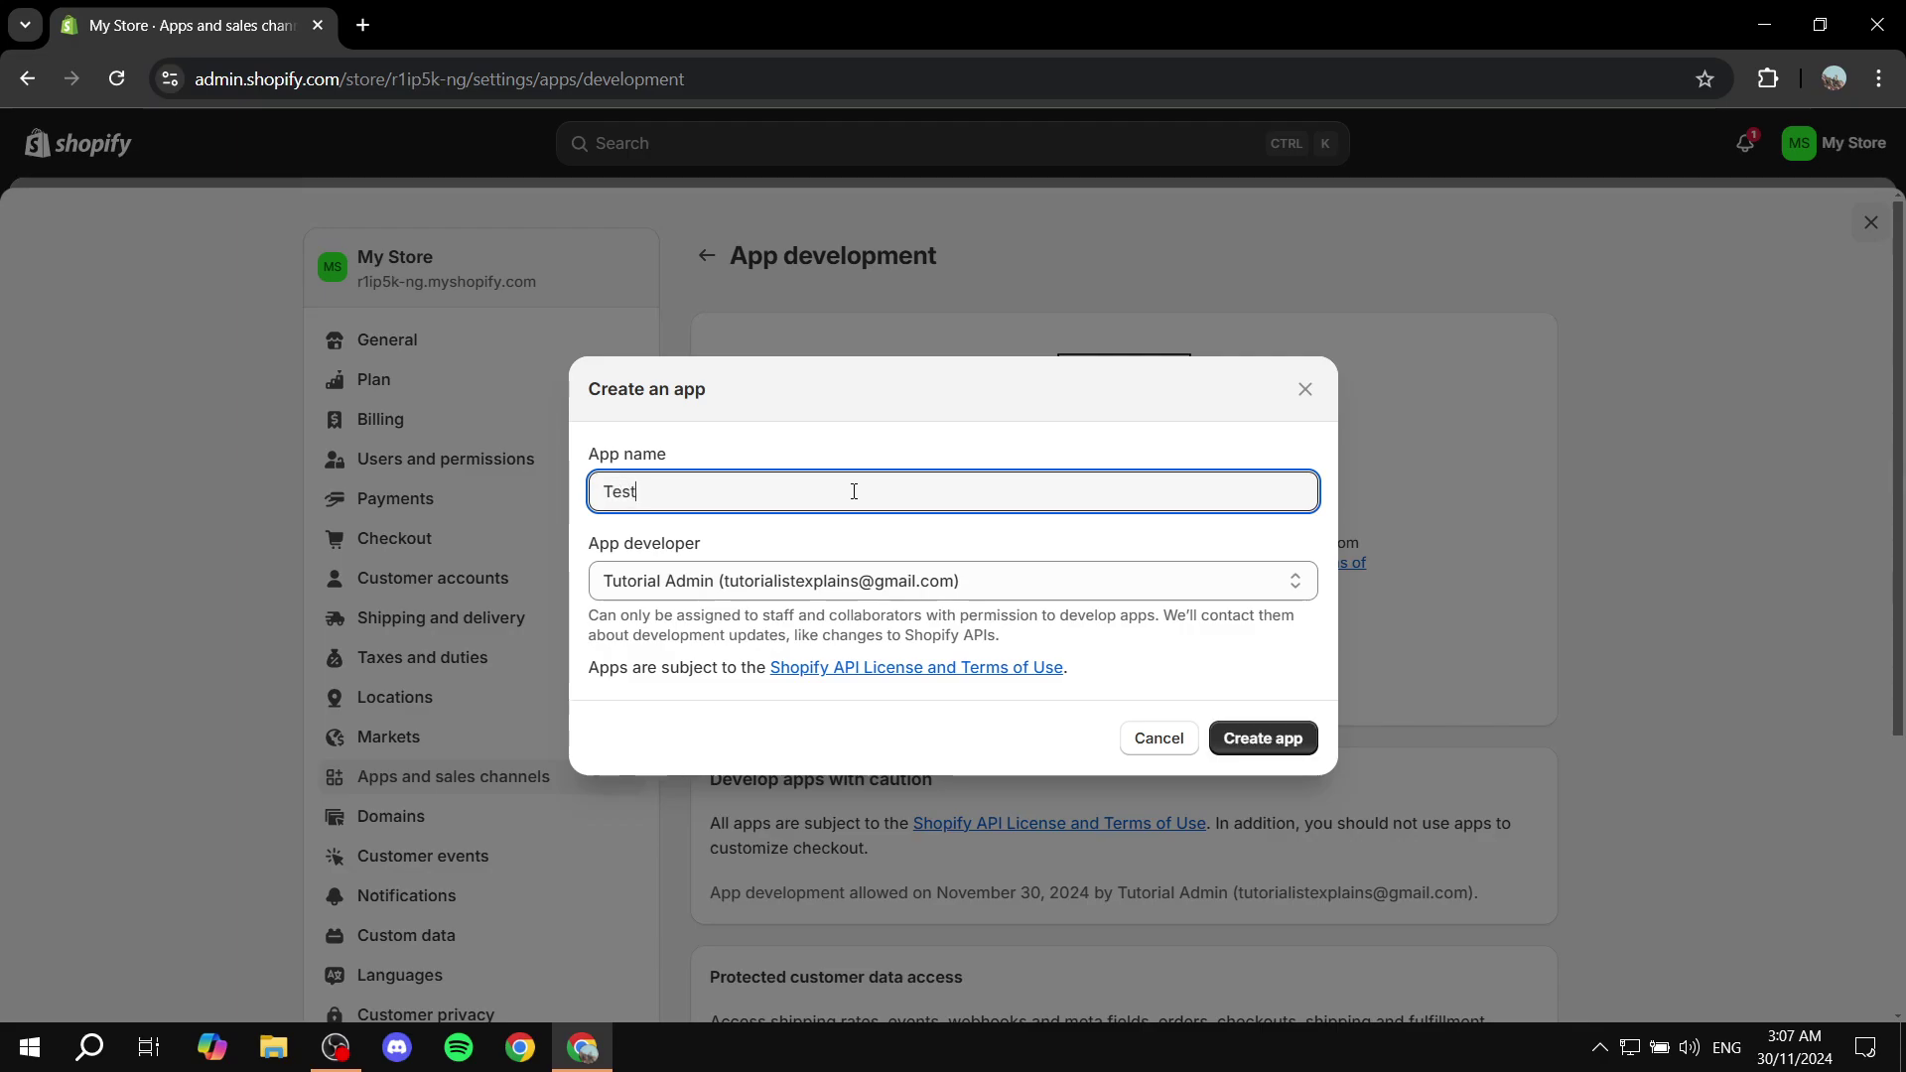
{"action": "left_click", "coordinate": [1286, 746]}
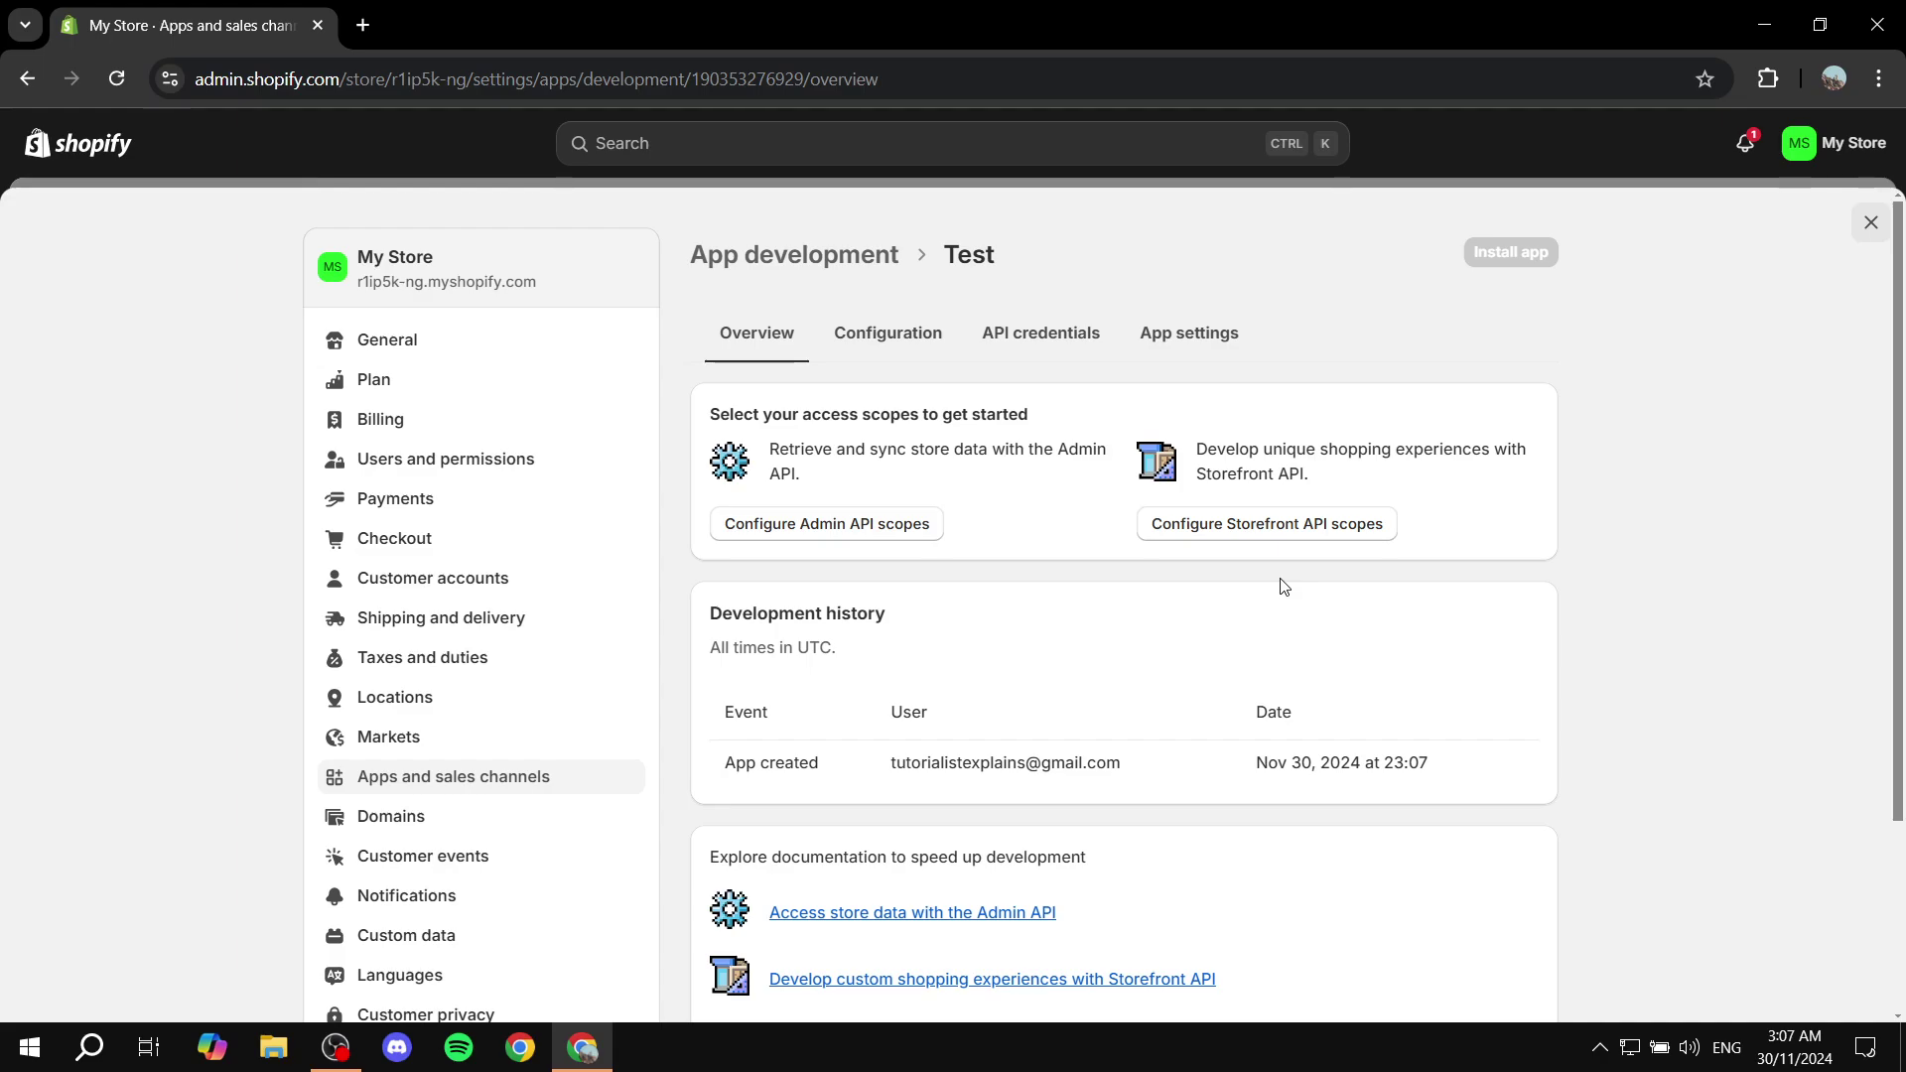
- Open the Test app's API credentials tab from Configuration and scroll through it
{"action": "scroll", "coordinate": [958, 580], "scroll_direction": "down", "scroll_amount": 3}
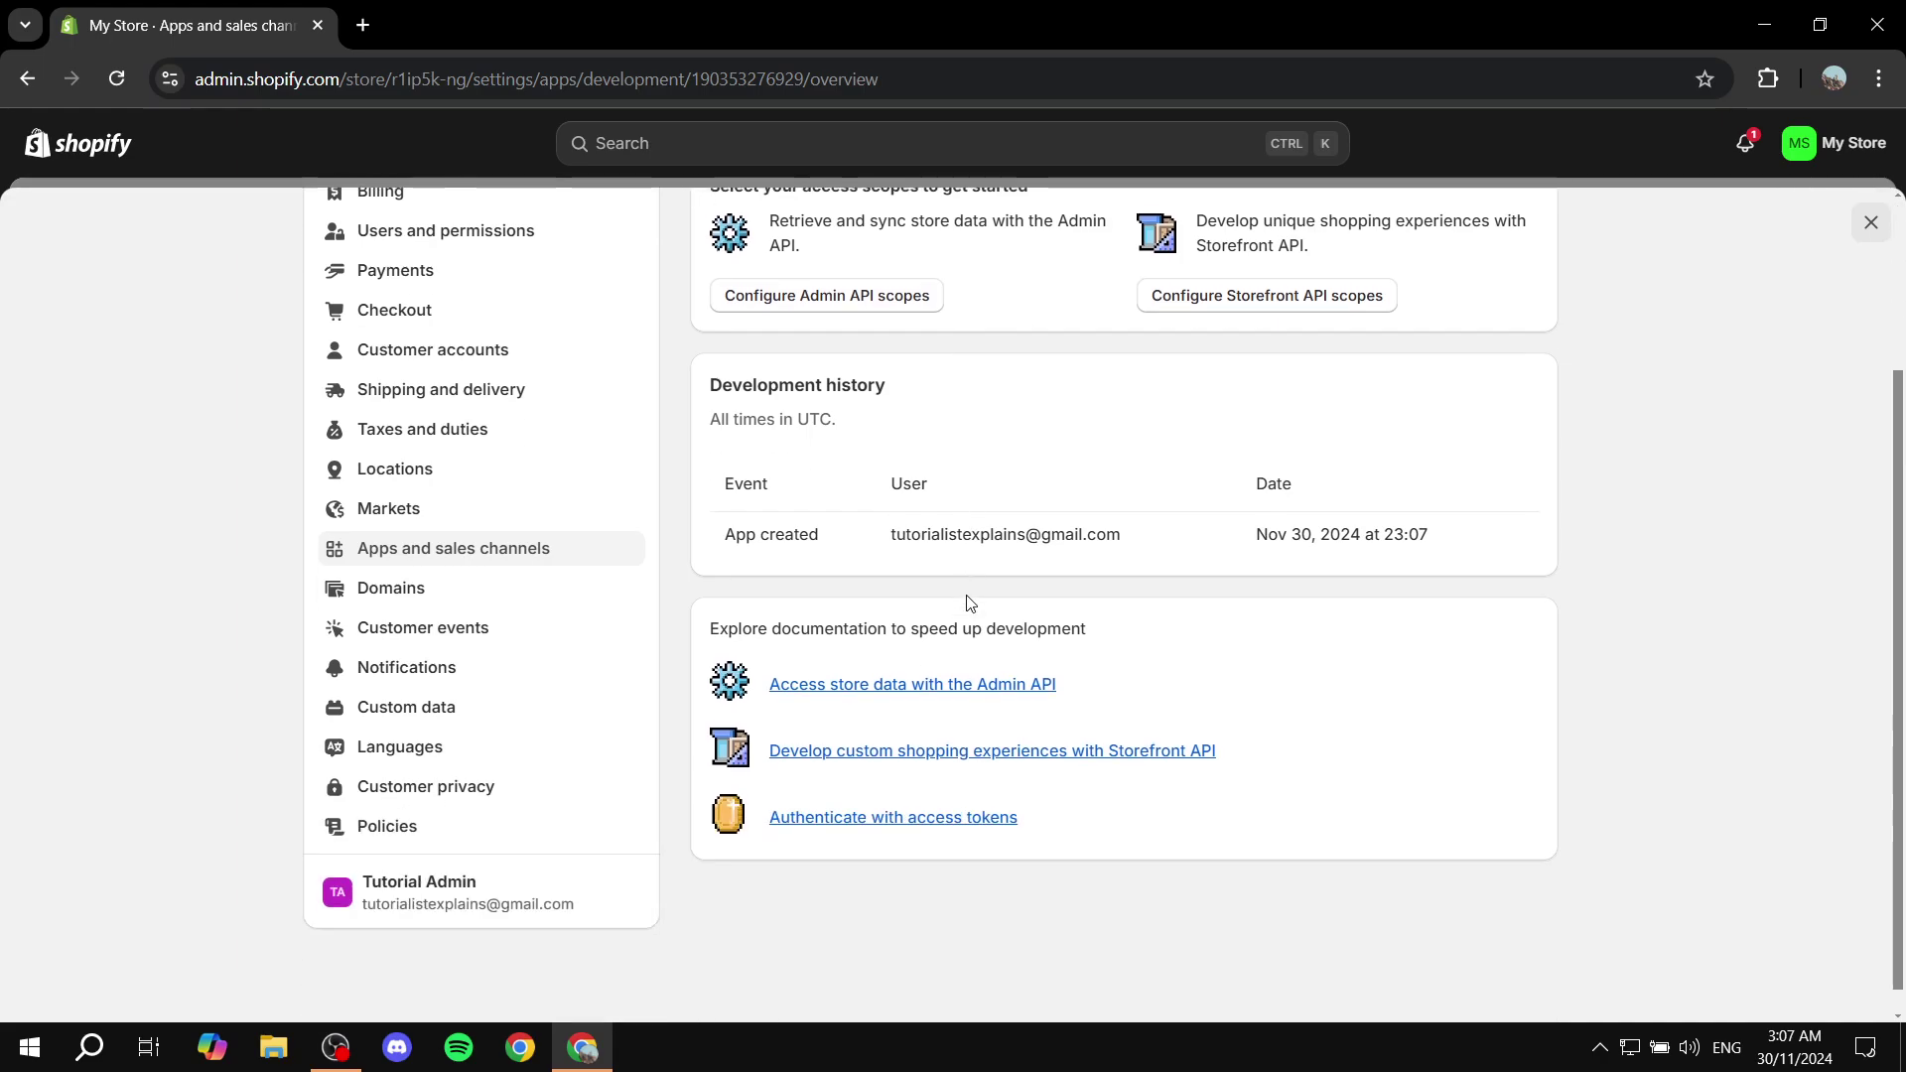
{"action": "scroll", "coordinate": [1092, 594], "scroll_direction": "up", "scroll_amount": 2}
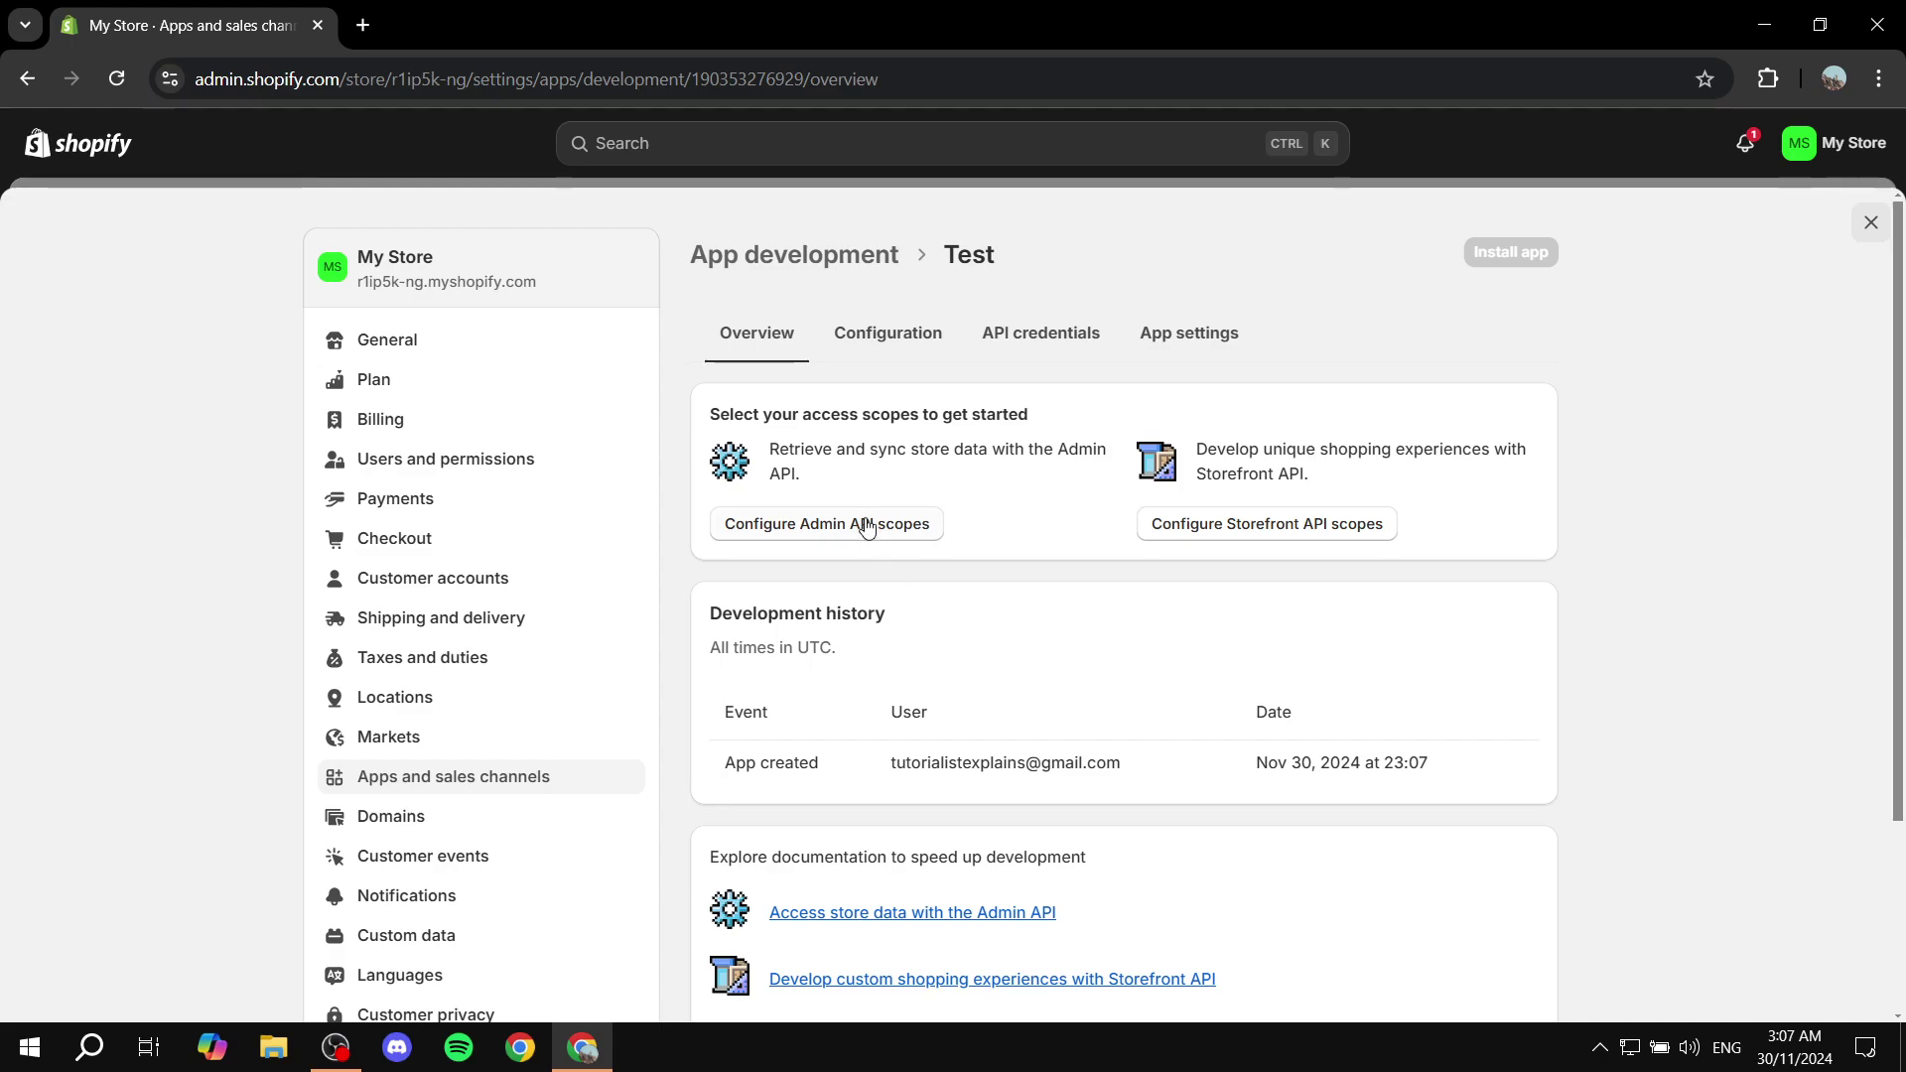
{"action": "left_click", "coordinate": [861, 337]}
{"action": "left_click", "coordinate": [1054, 335]}
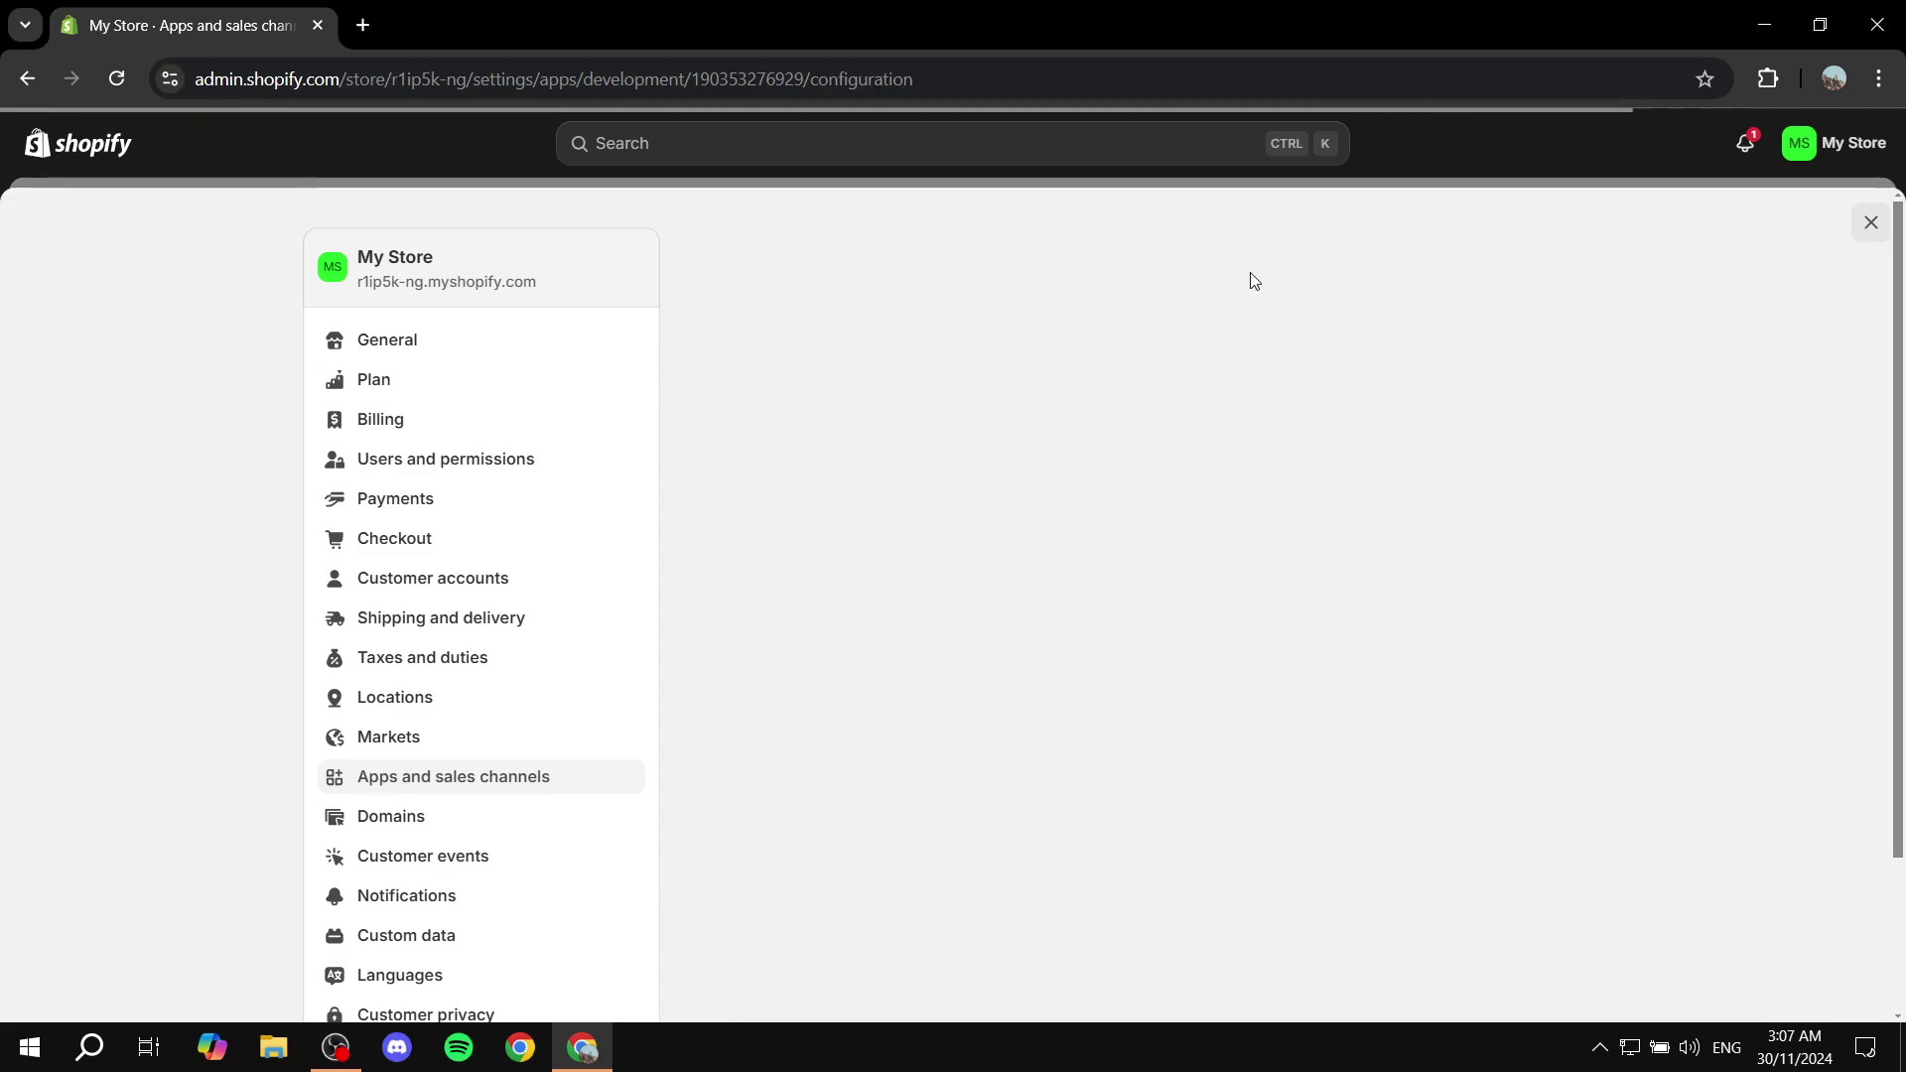
{"action": "scroll", "coordinate": [1245, 524], "scroll_direction": "down", "scroll_amount": 4}
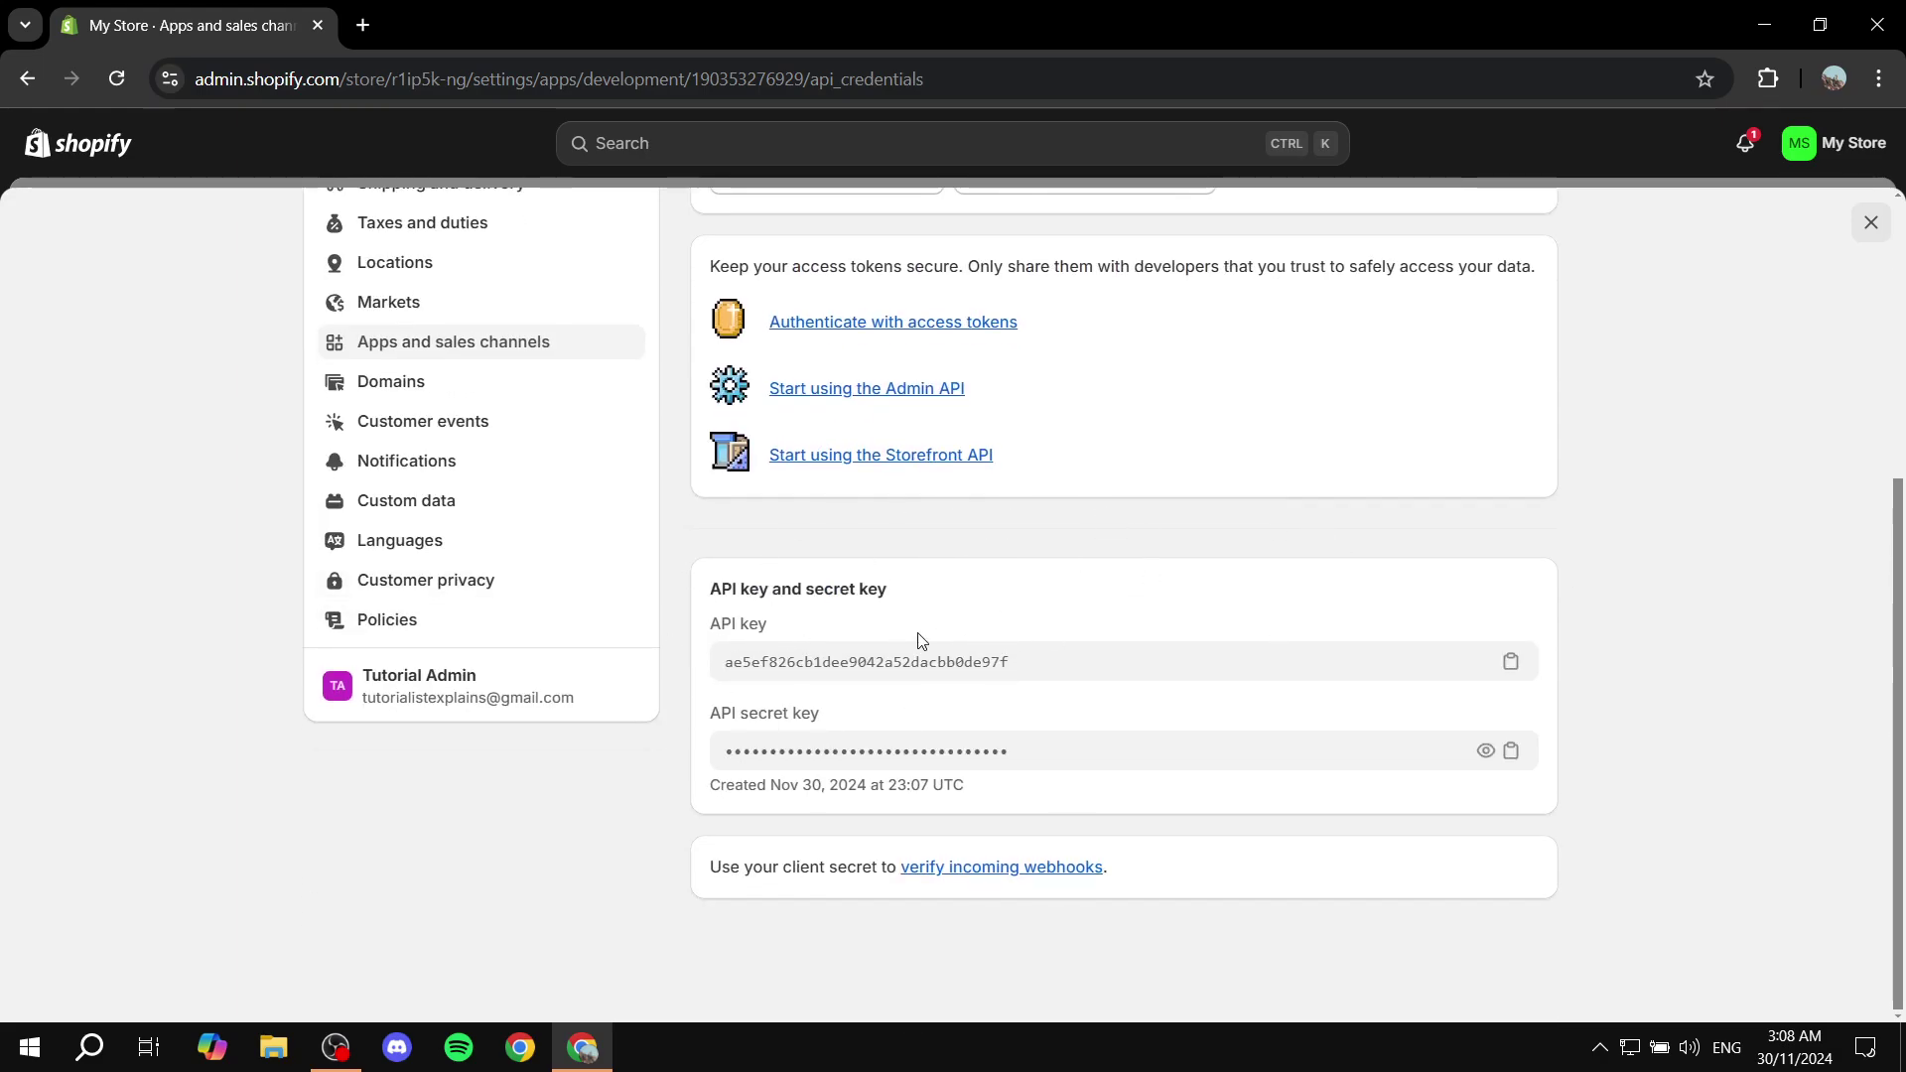
{"action": "scroll", "coordinate": [1191, 704], "scroll_direction": "up", "scroll_amount": 4}
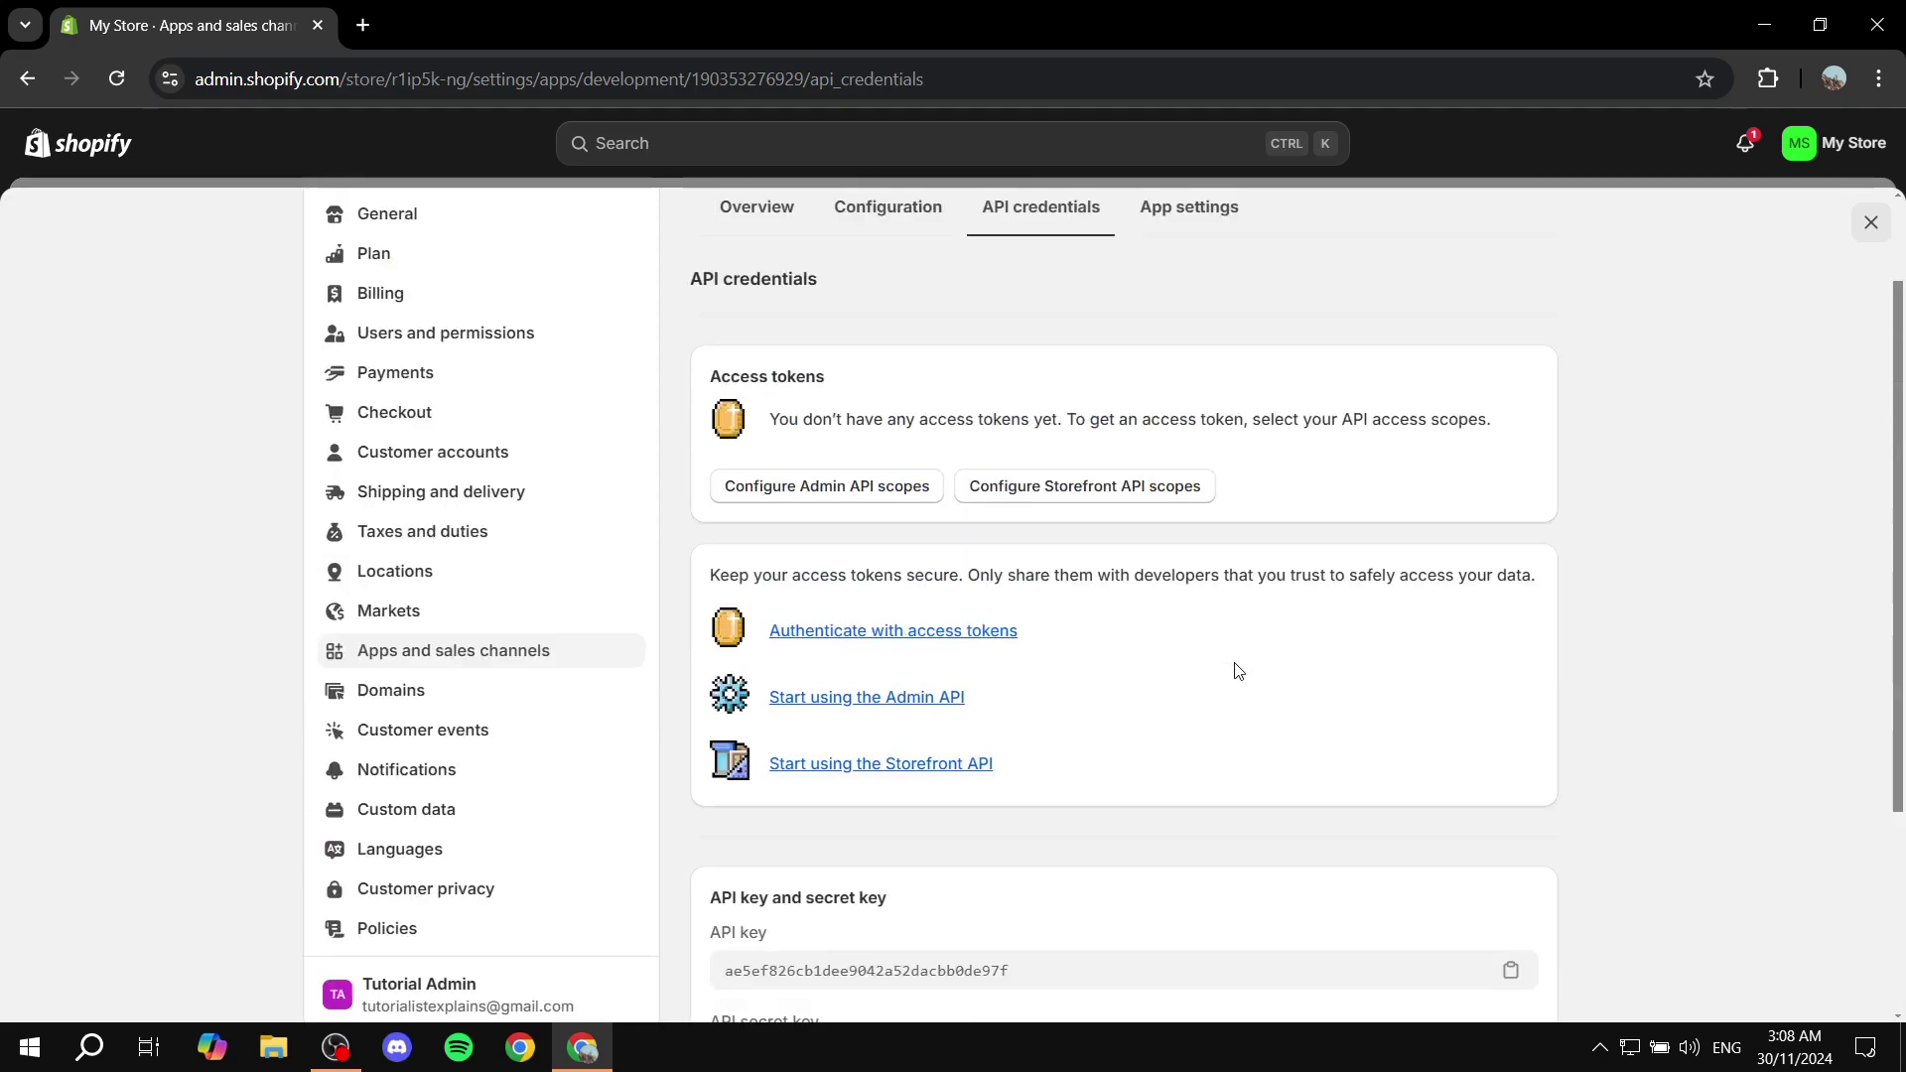
{"action": "scroll", "coordinate": [1505, 401], "scroll_direction": "down", "scroll_amount": 4}
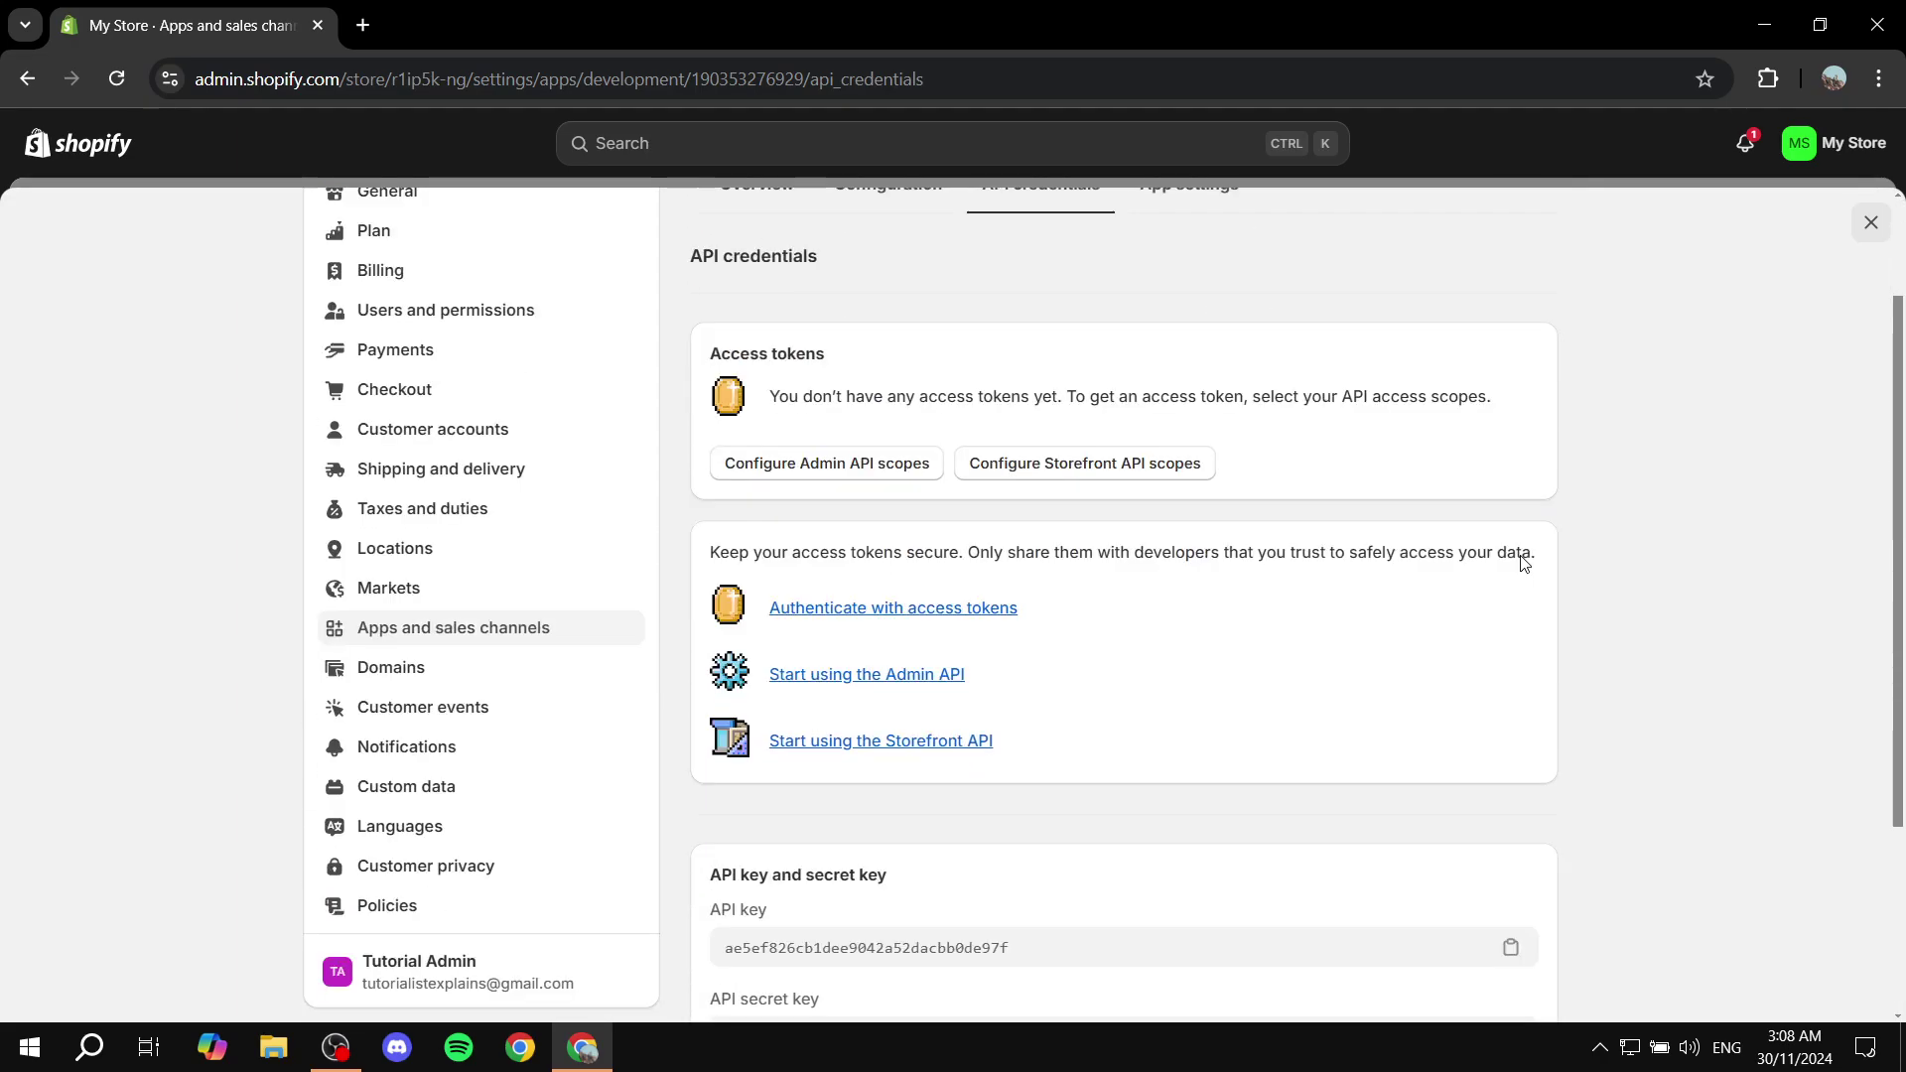
{"action": "scroll", "coordinate": [1394, 668], "scroll_direction": "up", "scroll_amount": 4}
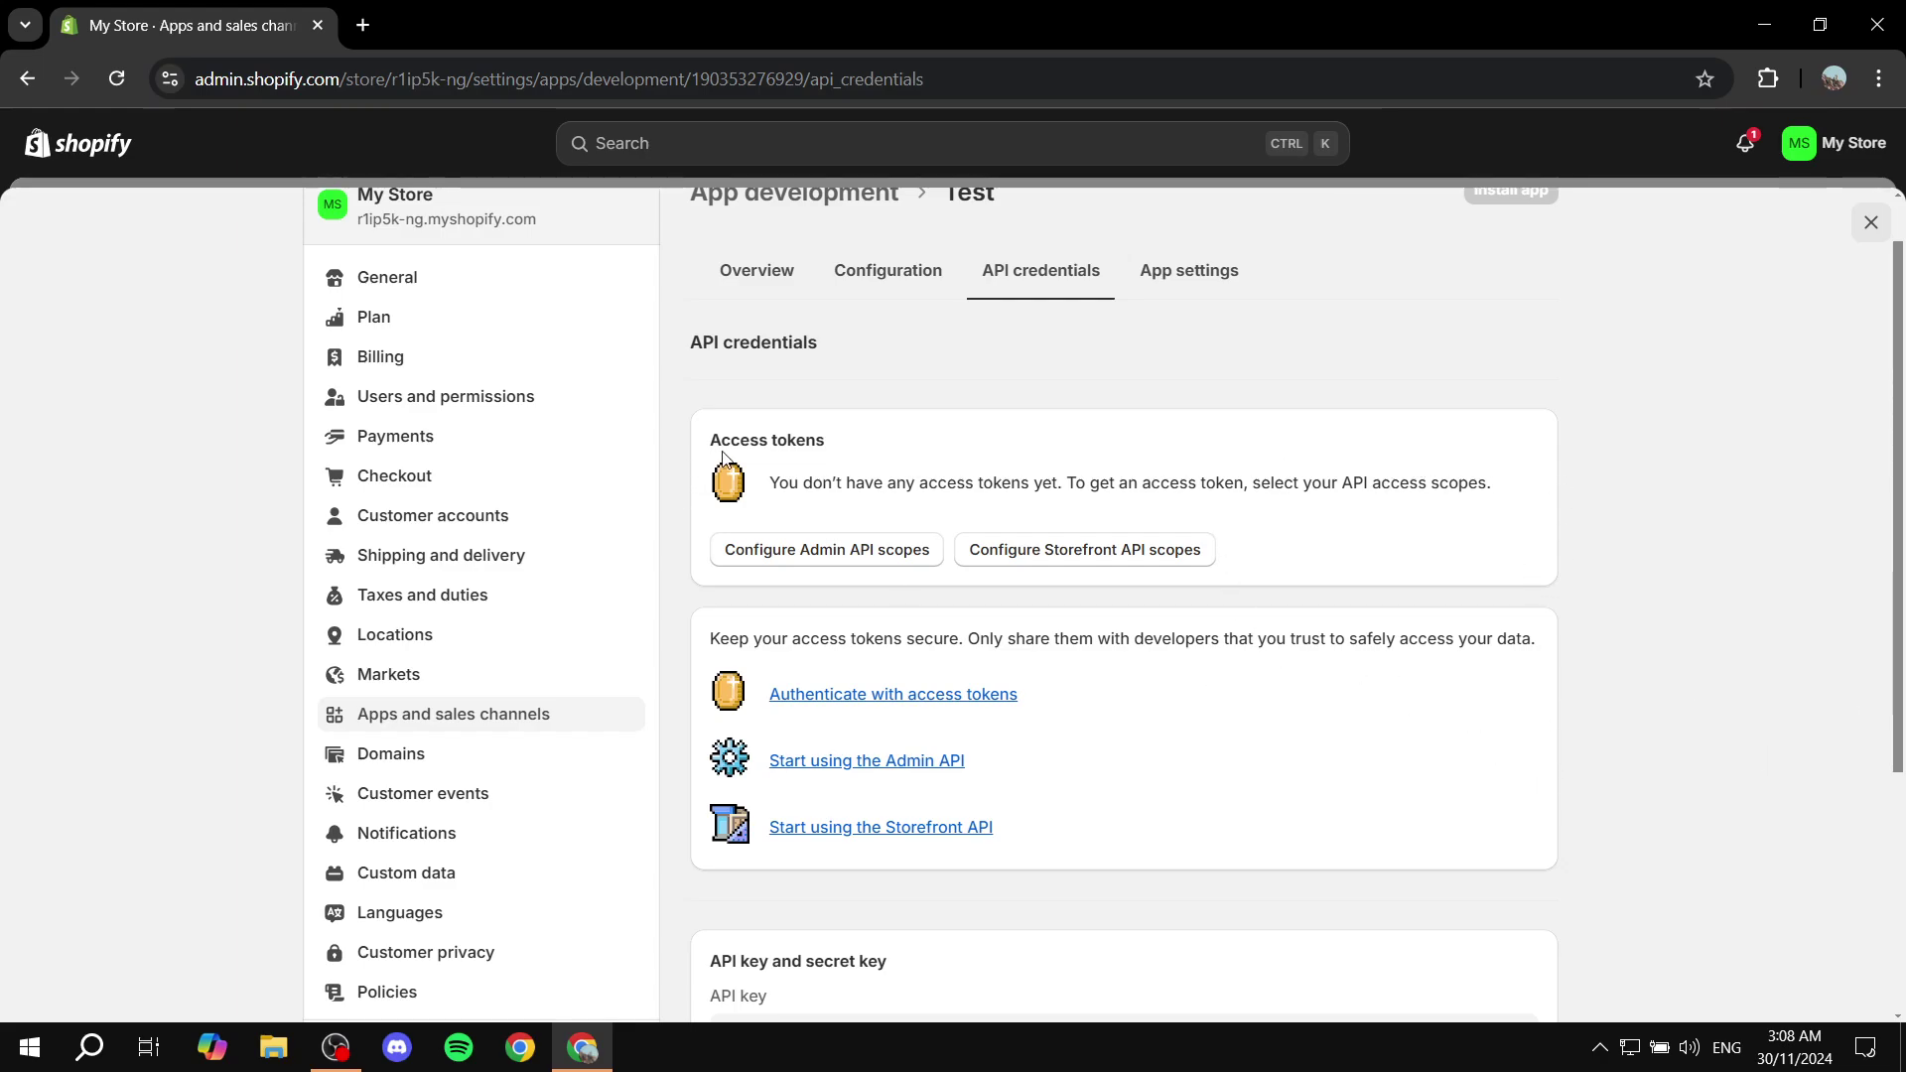
- Highlight the Access tokens heading and the note saying no access tokens exist yet
{"action": "left_click_drag", "start_coordinate": [702, 442], "coordinate": [971, 435]}
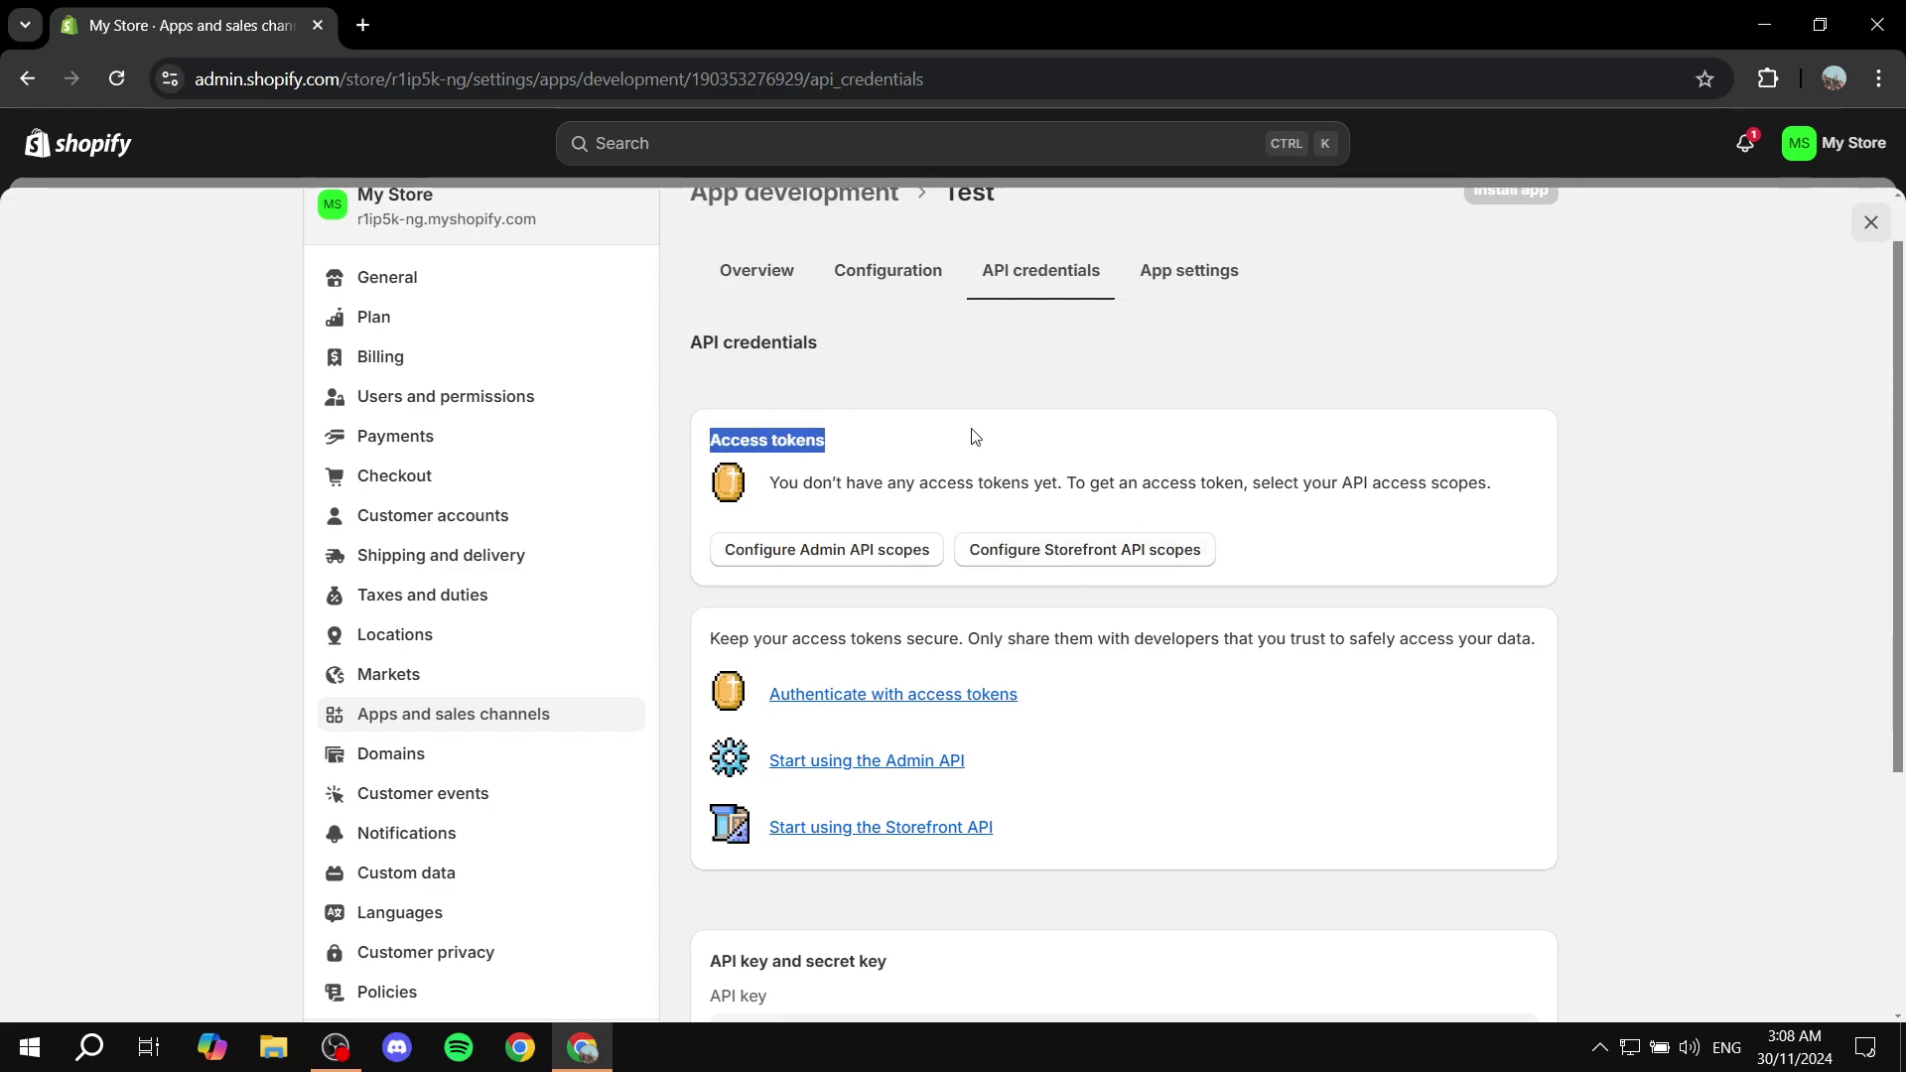
{"action": "left_click", "coordinate": [973, 437]}
{"action": "left_click_drag", "start_coordinate": [770, 483], "coordinate": [1586, 480]}
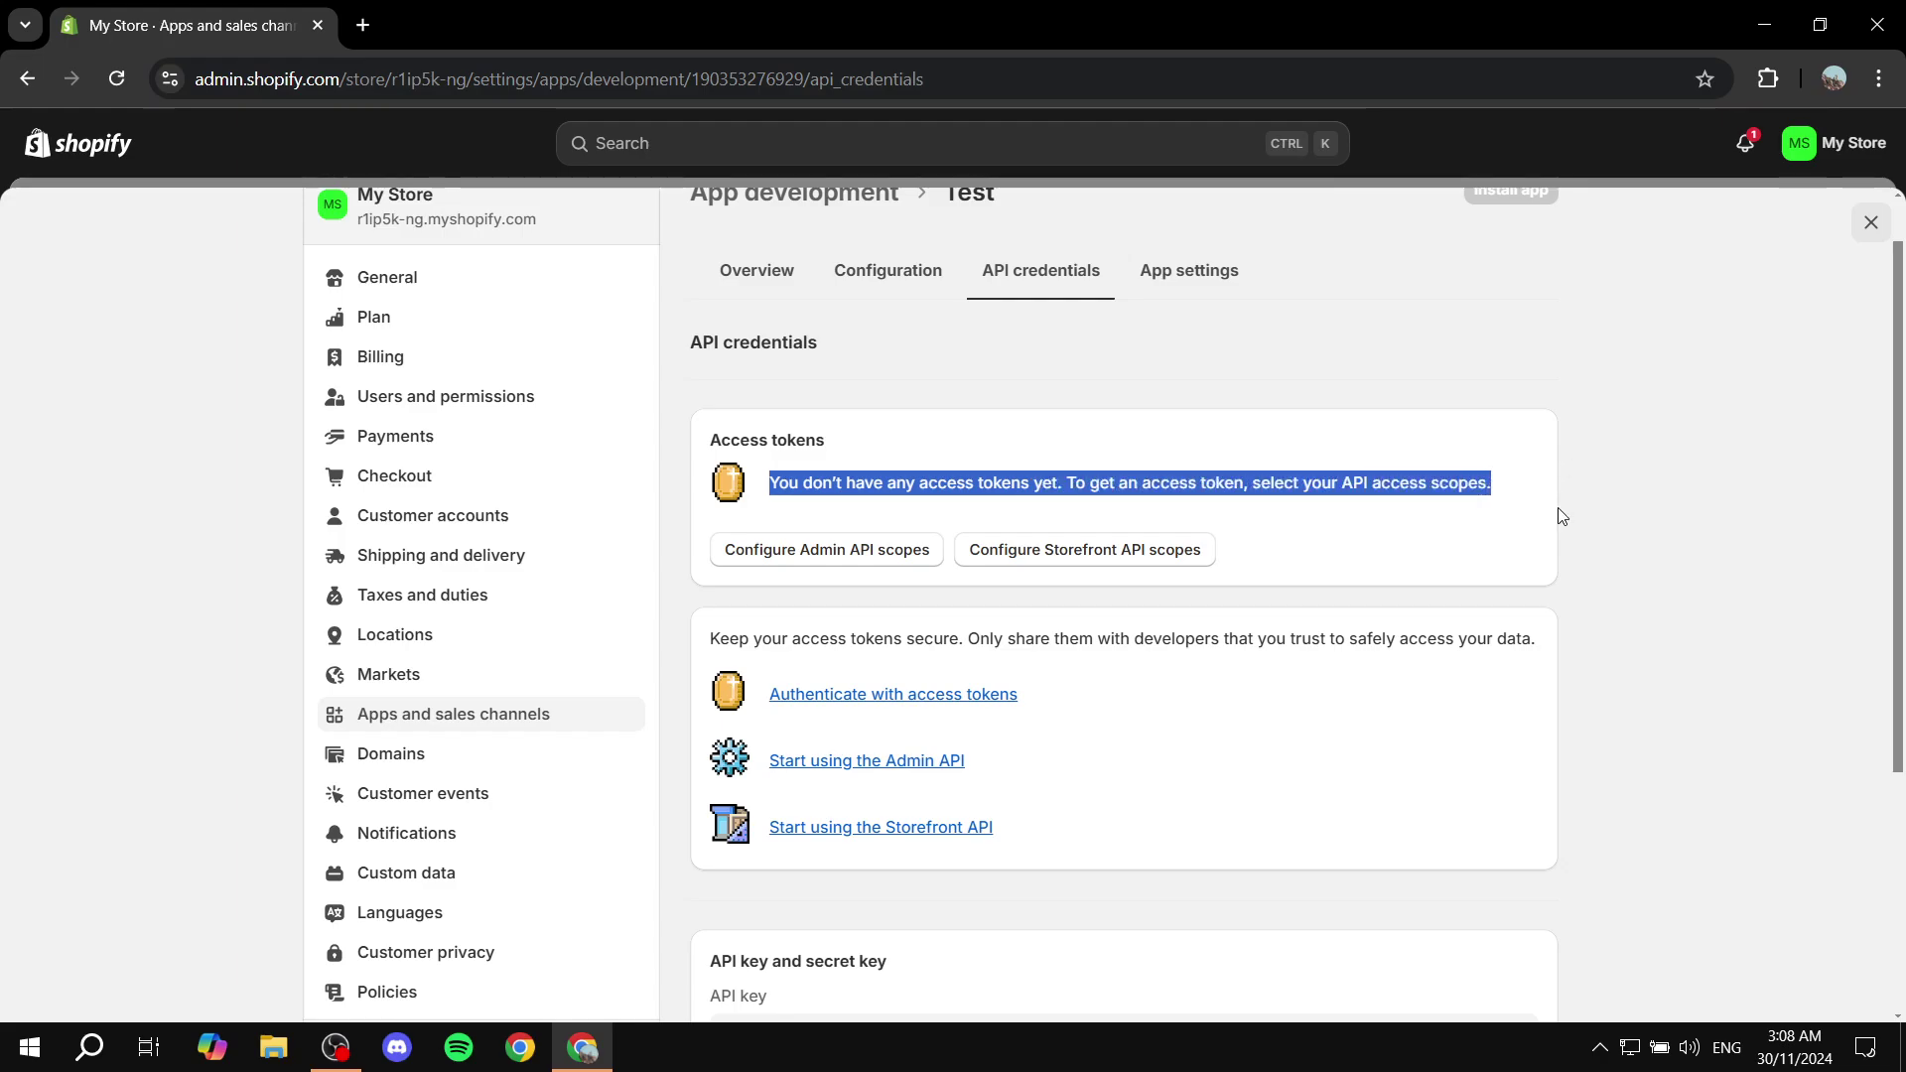
{"action": "left_click", "coordinate": [1560, 515]}
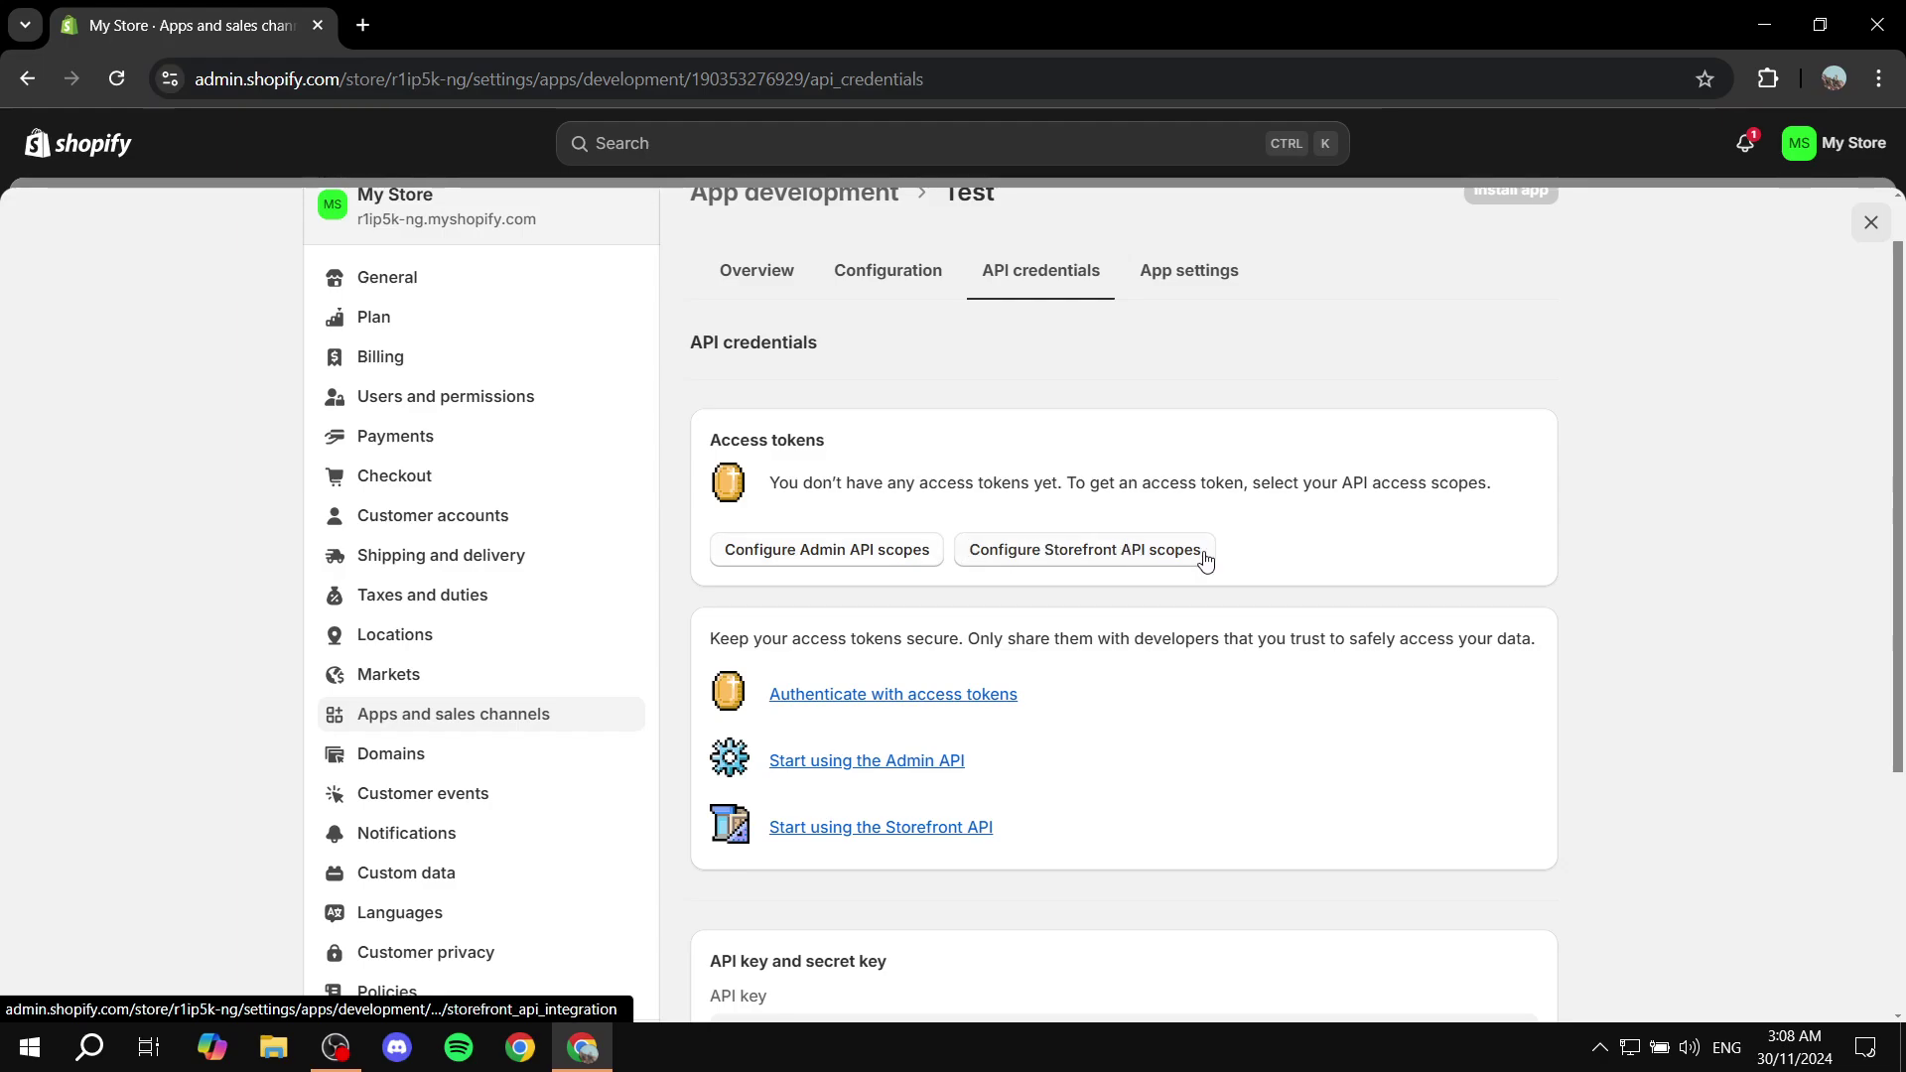
- Enable Storefront API read and write scopes for checkouts and customers, then save
{"action": "left_click", "coordinate": [1174, 556]}
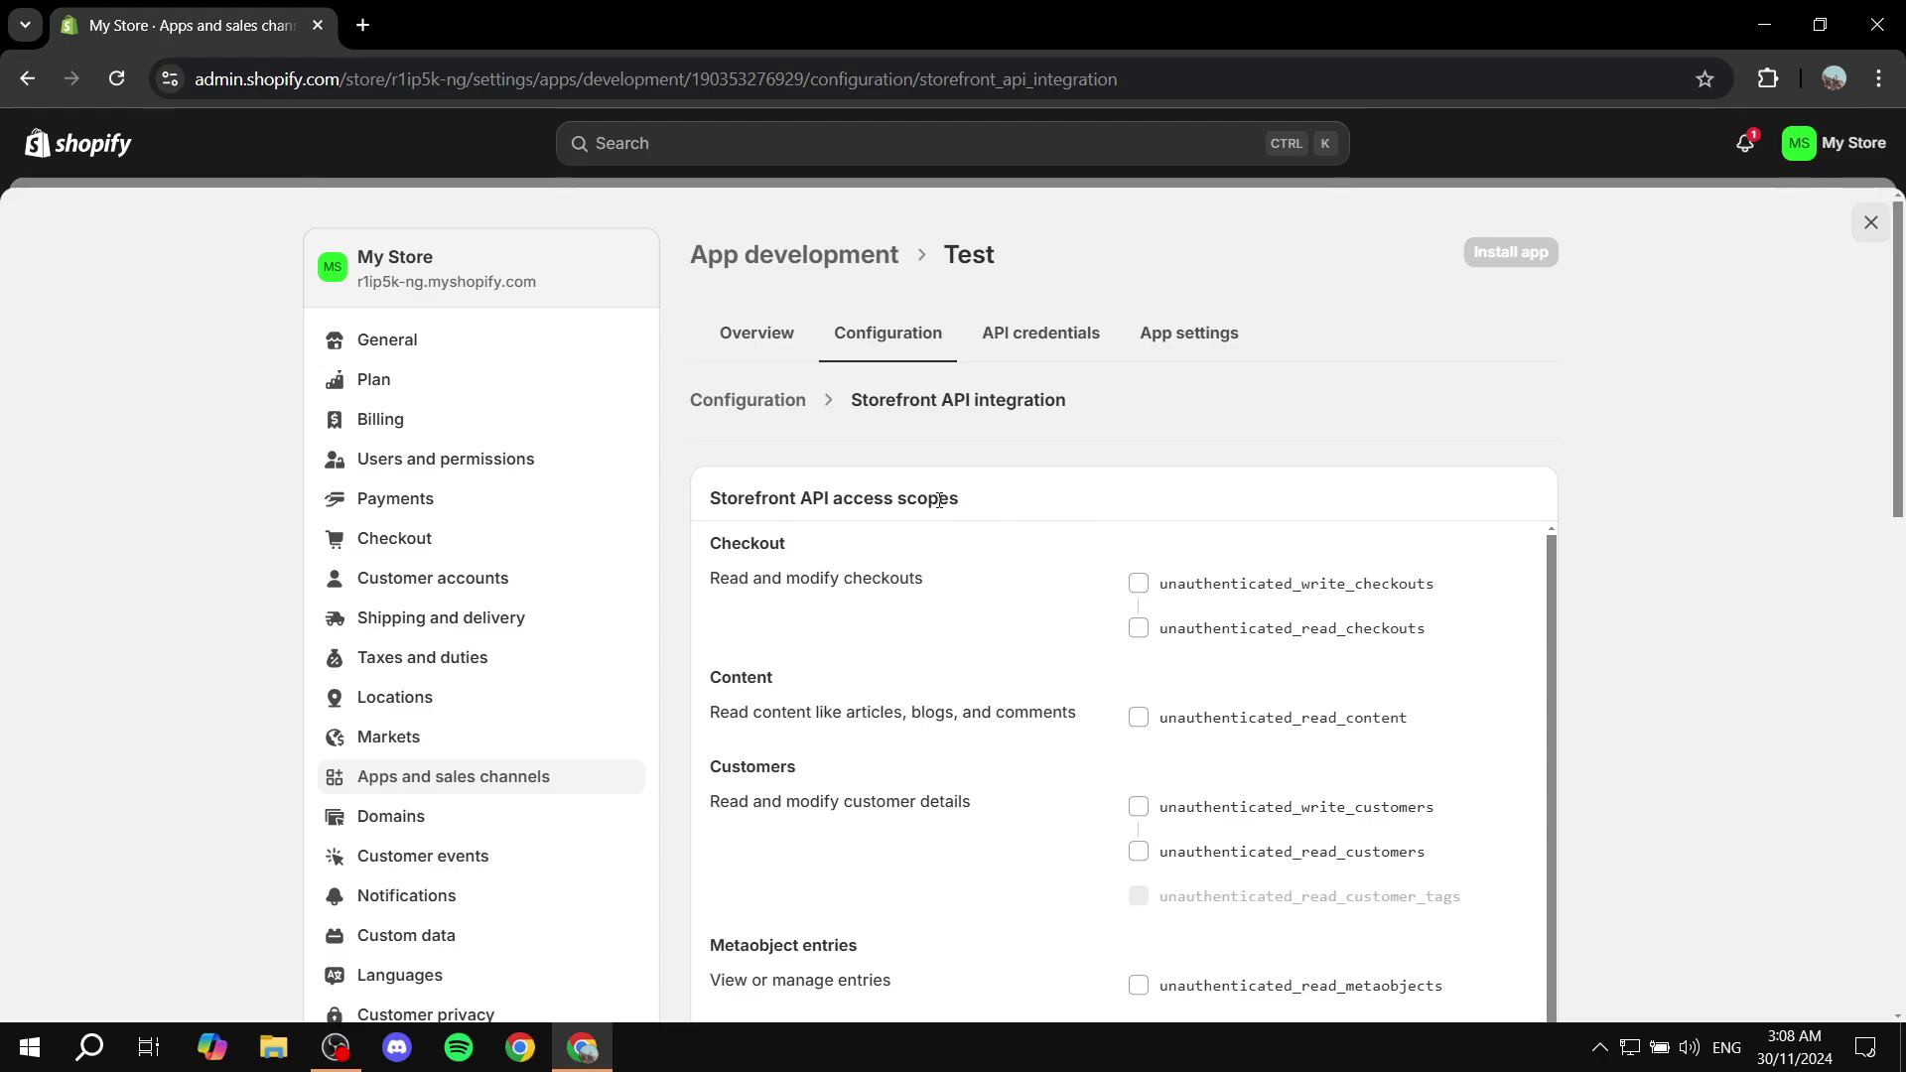
{"action": "left_click_drag", "start_coordinate": [968, 502], "coordinate": [873, 499]}
{"action": "left_click", "coordinate": [1072, 487]}
{"action": "left_click", "coordinate": [1176, 583]}
{"action": "scroll", "coordinate": [1165, 714], "scroll_direction": "down", "scroll_amount": 3}
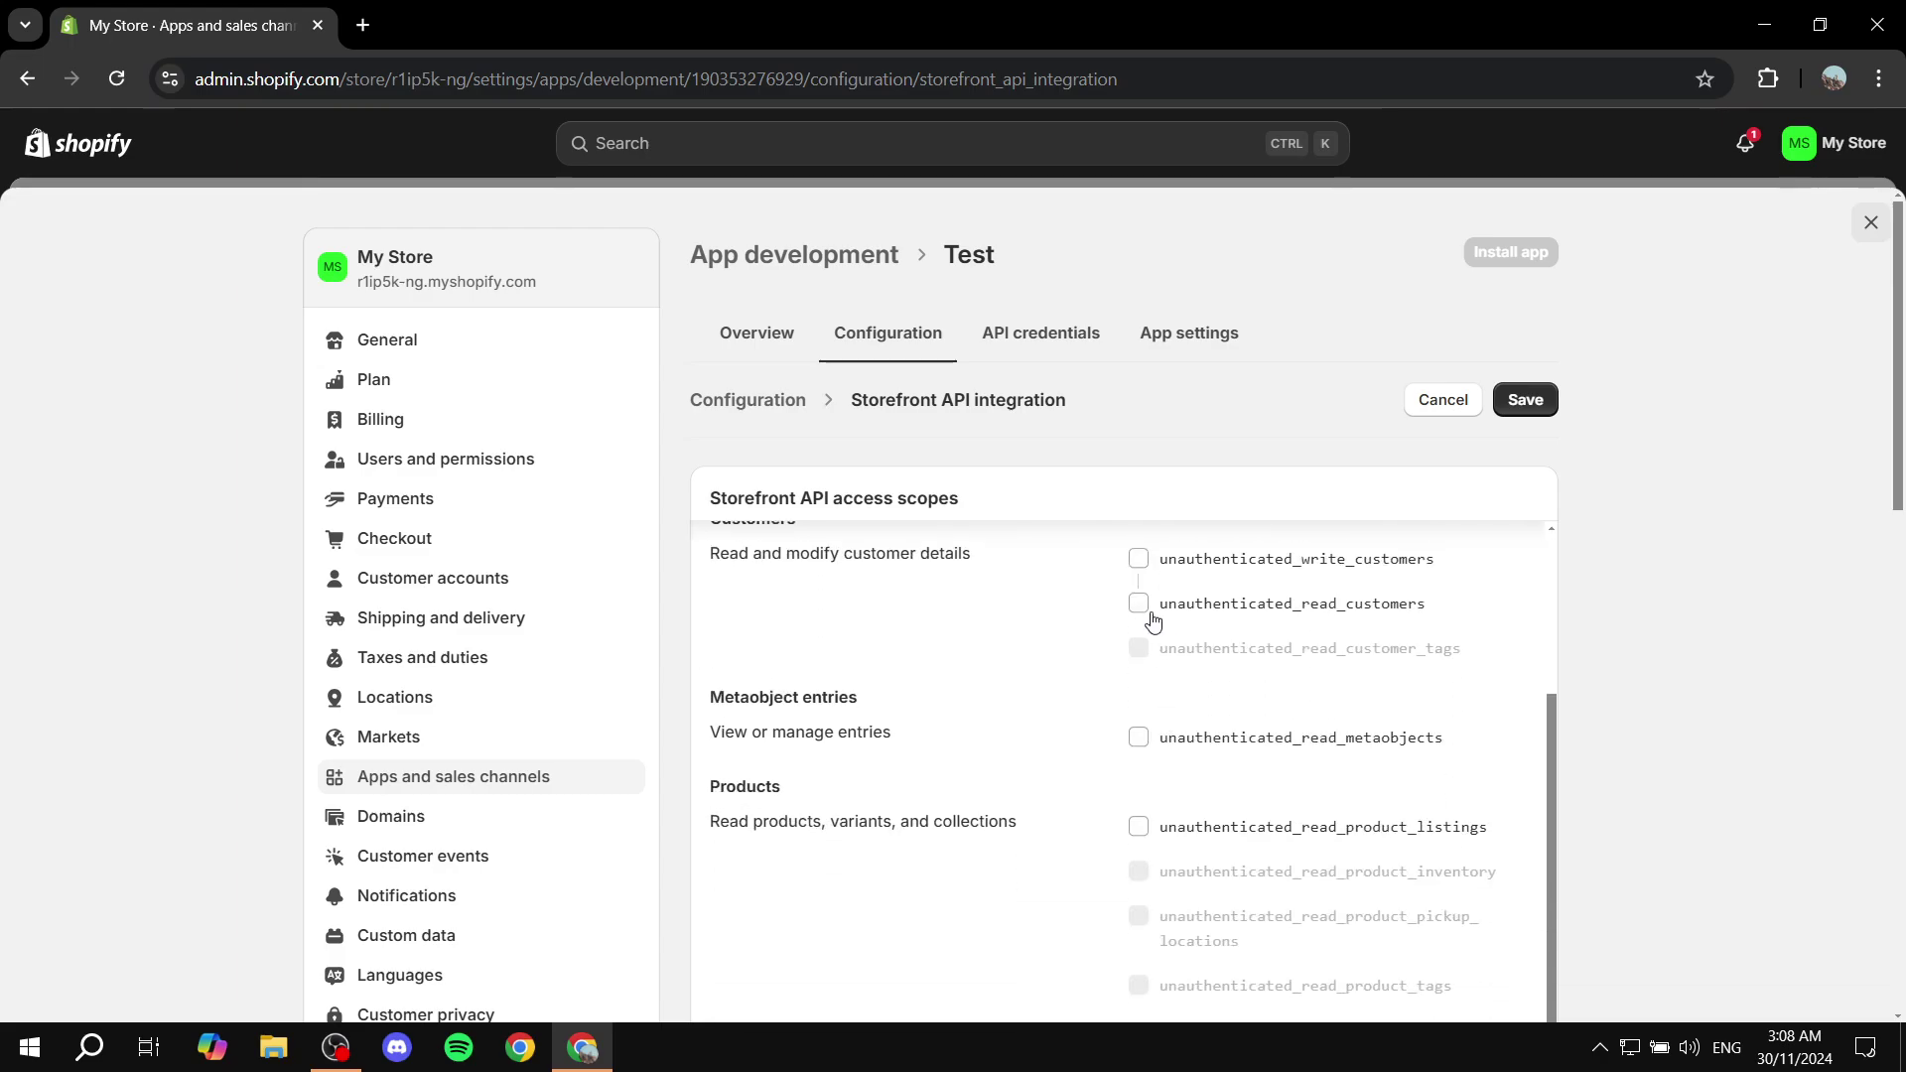
{"action": "left_click", "coordinate": [1138, 559]}
{"action": "left_click", "coordinate": [1521, 400]}
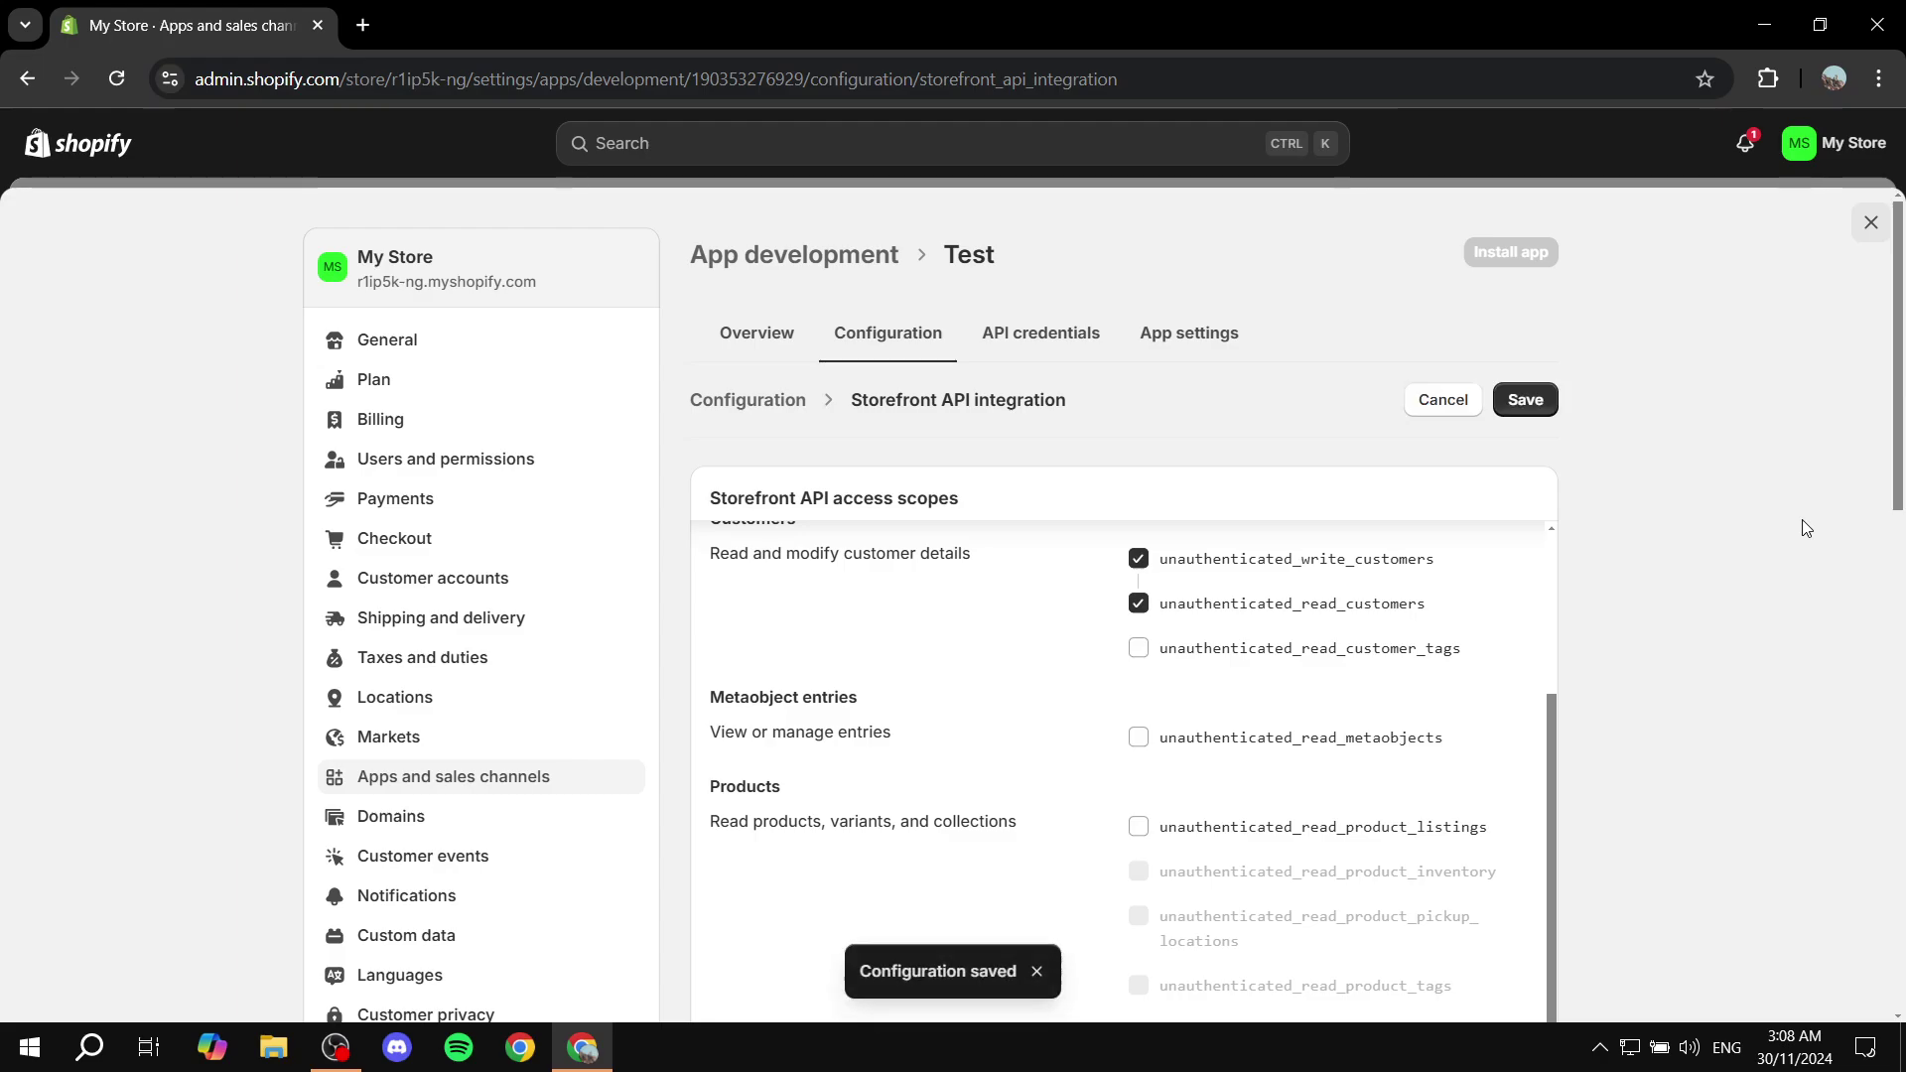
{"action": "scroll", "coordinate": [1301, 549], "scroll_direction": "up", "scroll_amount": 3}
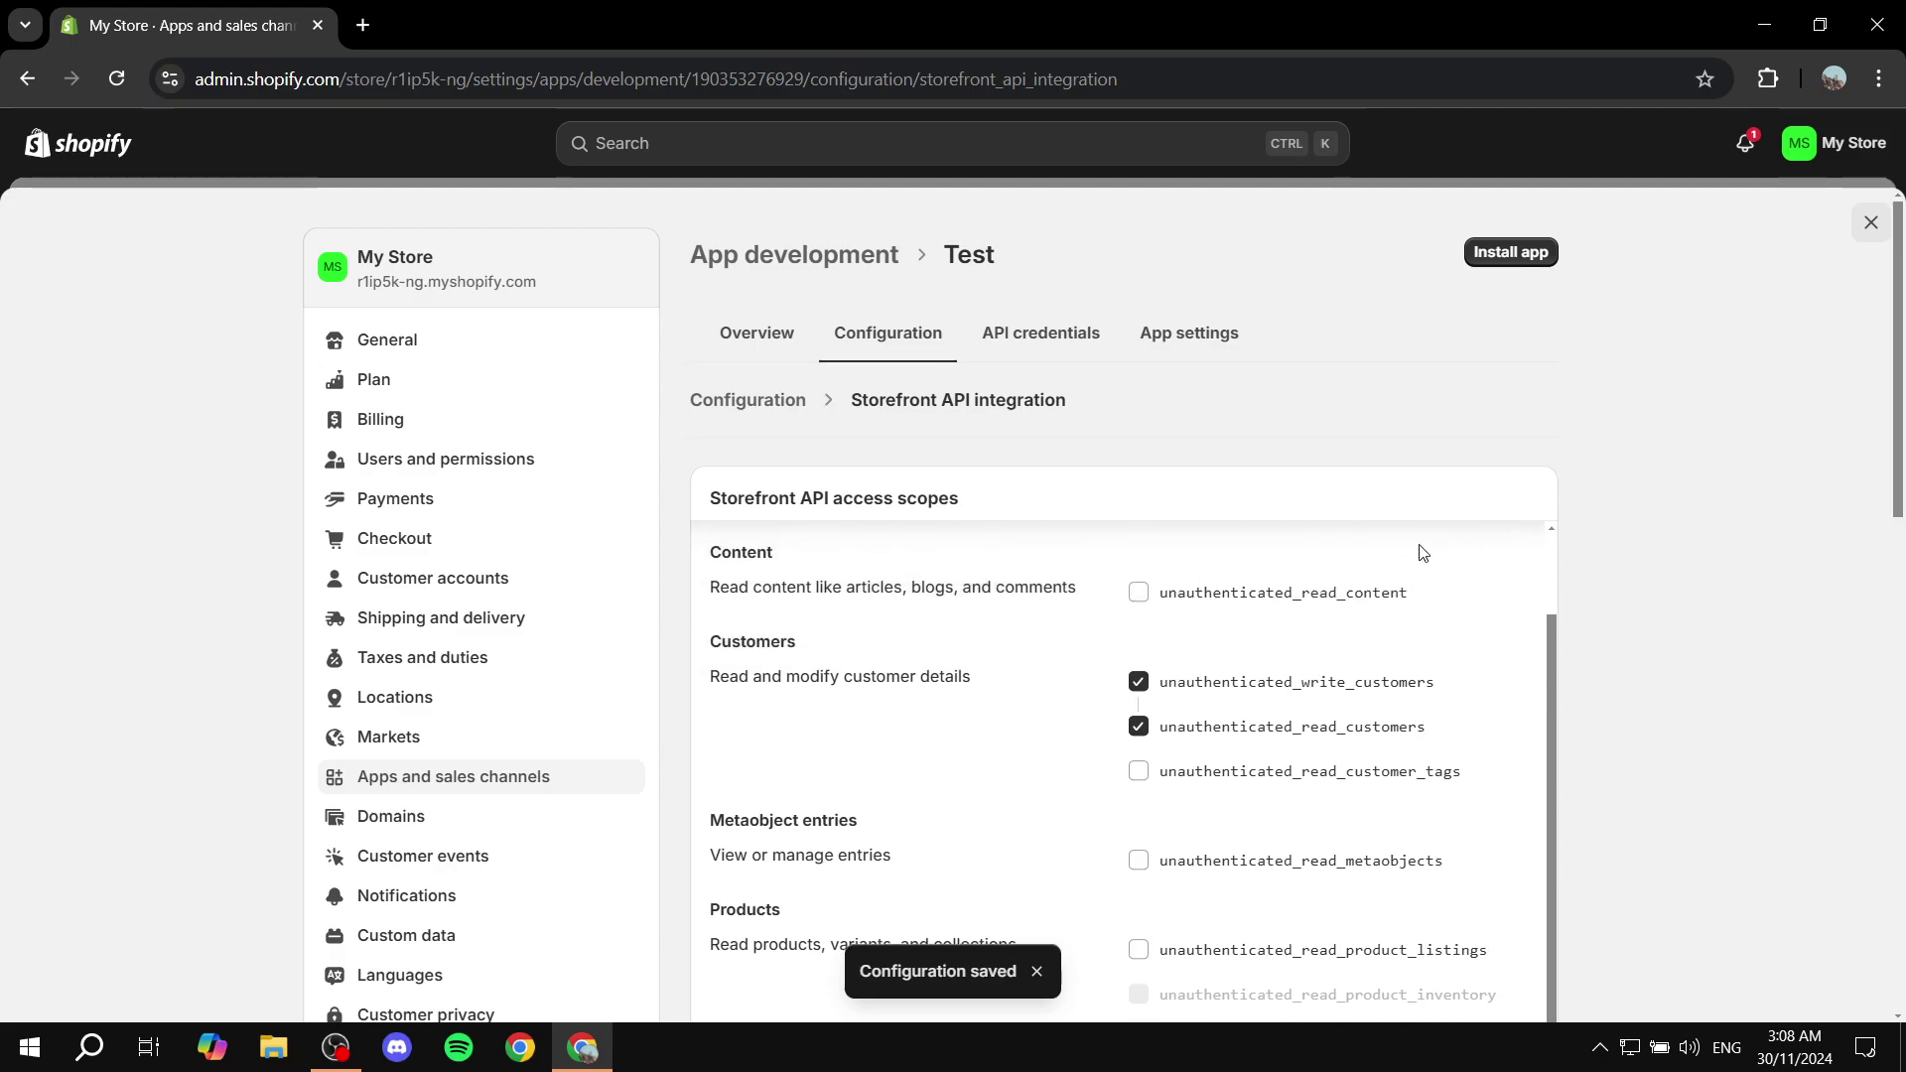
- Return to API credentials and highlight the no-tokens note and Storefront token instructions
{"action": "left_click", "coordinate": [1054, 344]}
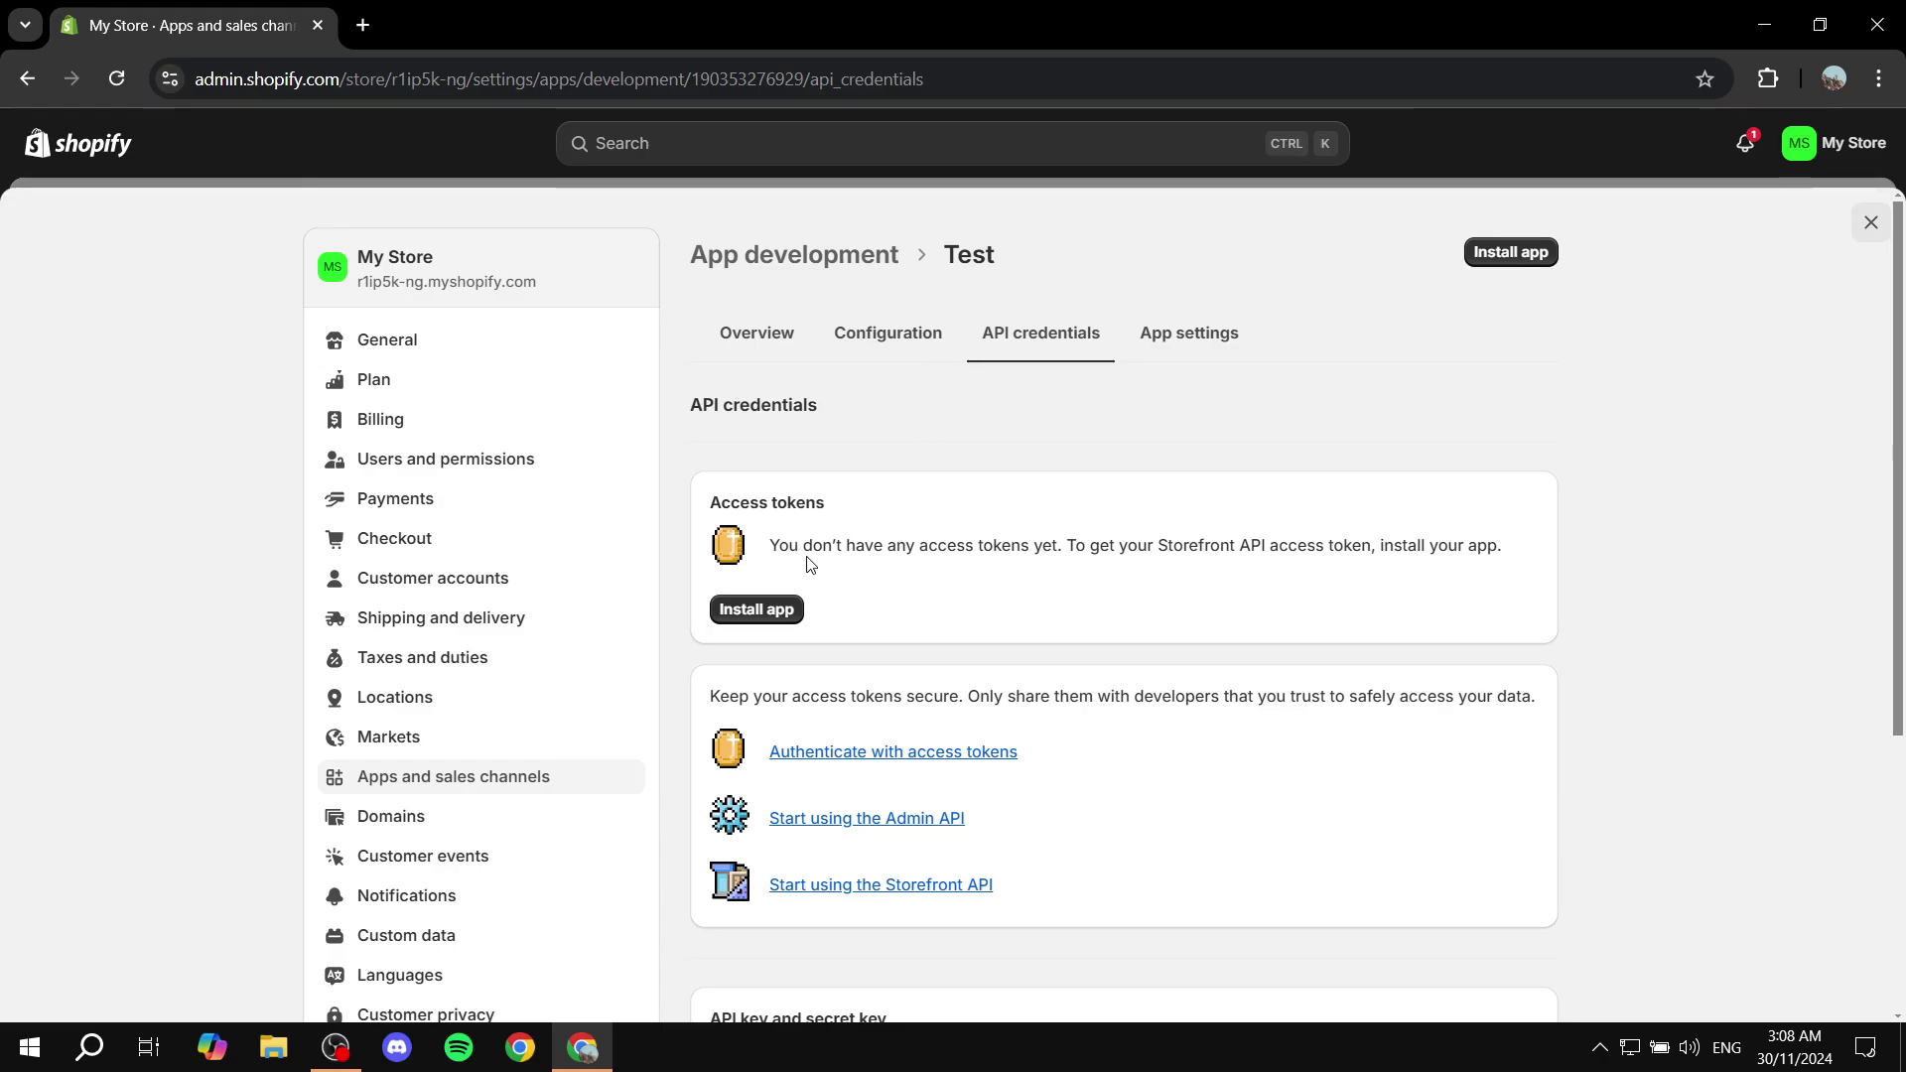
{"action": "left_click_drag", "start_coordinate": [705, 503], "coordinate": [880, 496]}
{"action": "left_click_drag", "start_coordinate": [768, 545], "coordinate": [1390, 548]}
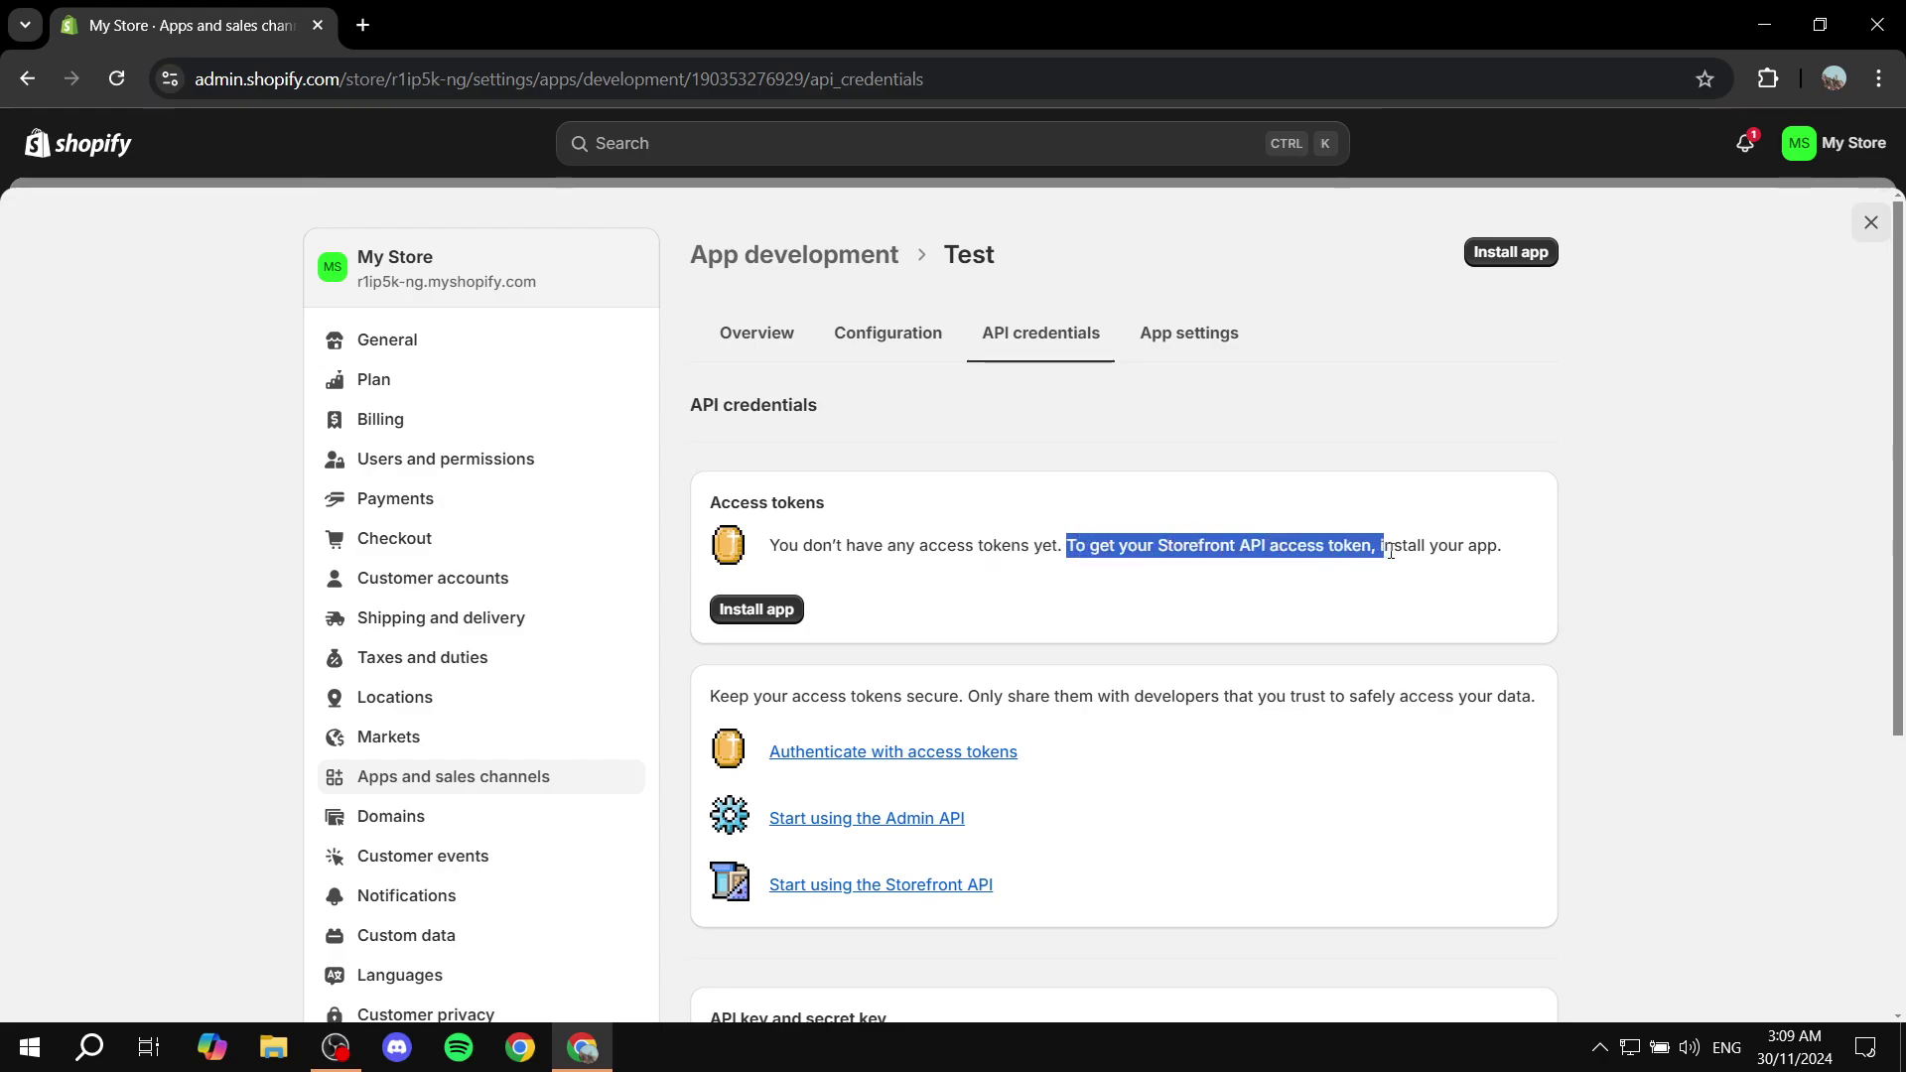
{"action": "left_click", "coordinate": [1544, 561]}
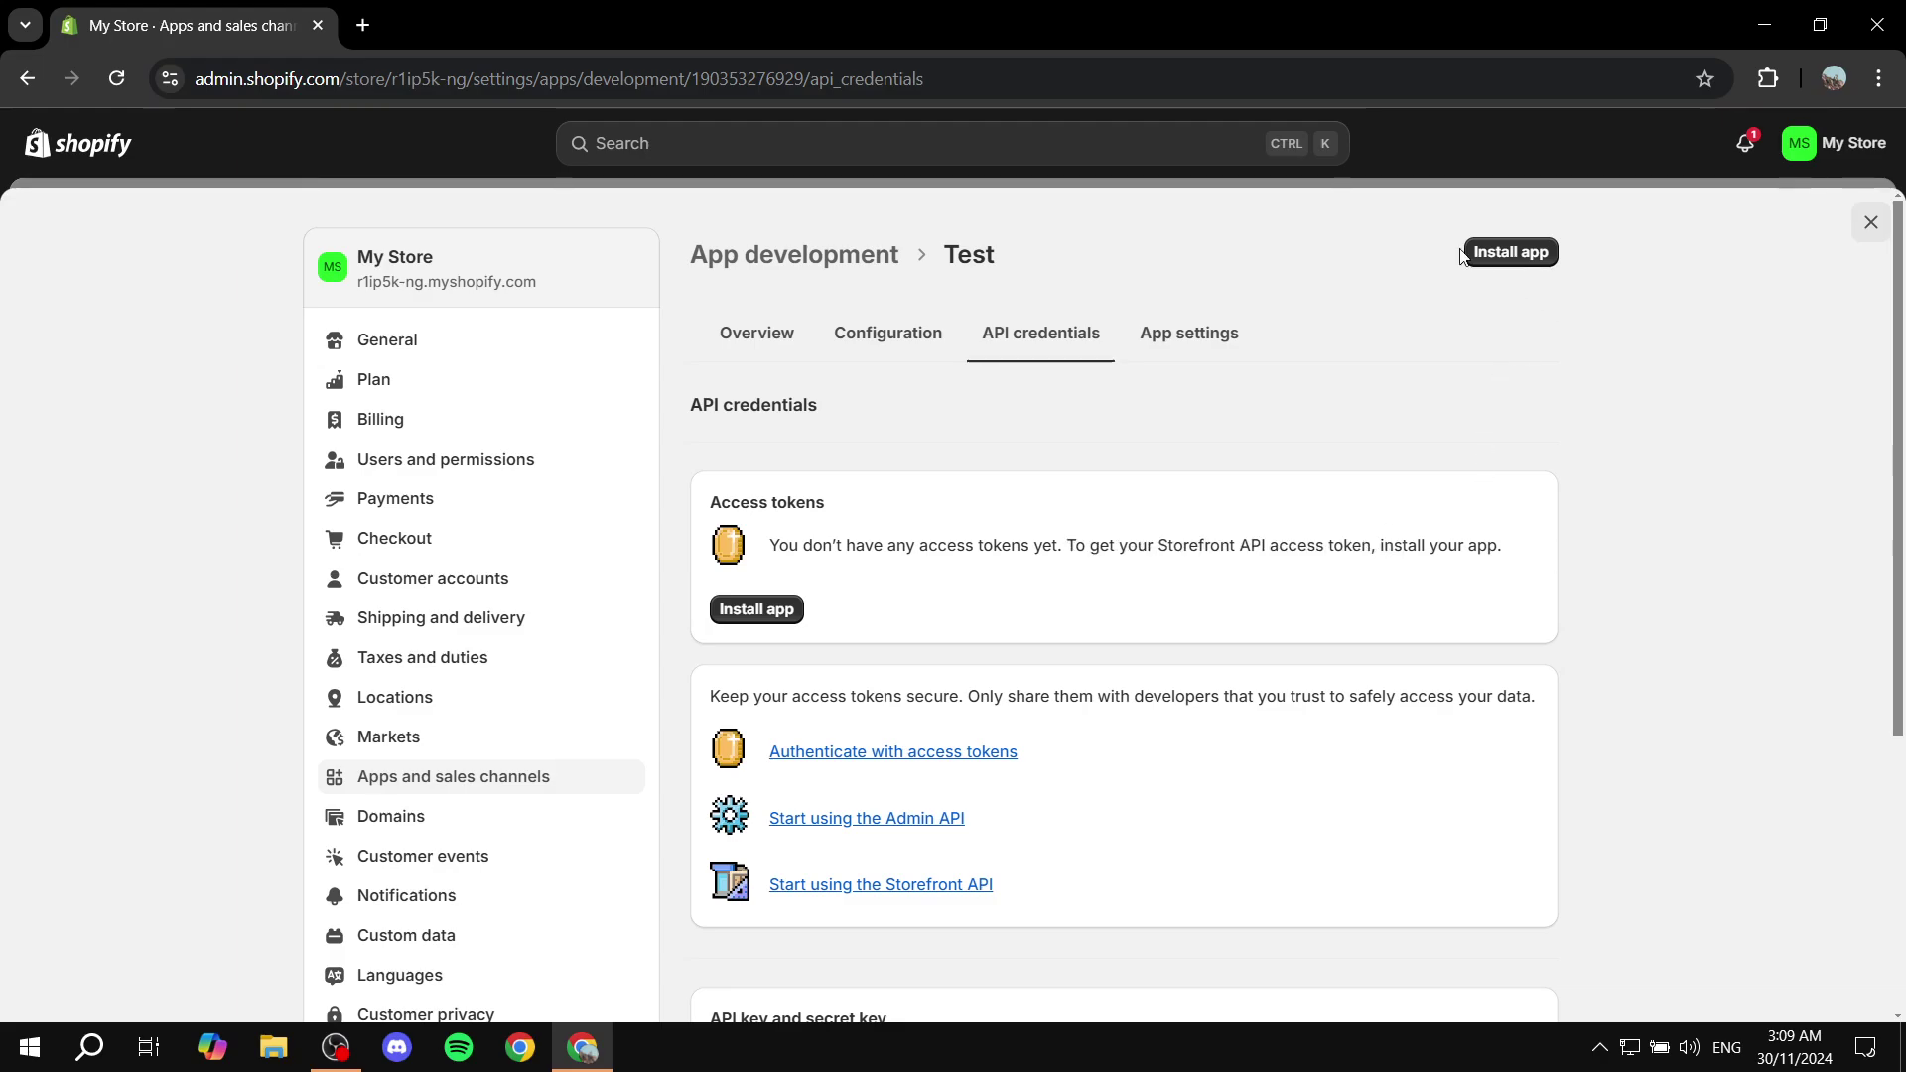
- Install the Test app and copy its new Storefront API access token
{"action": "left_click", "coordinate": [1510, 260]}
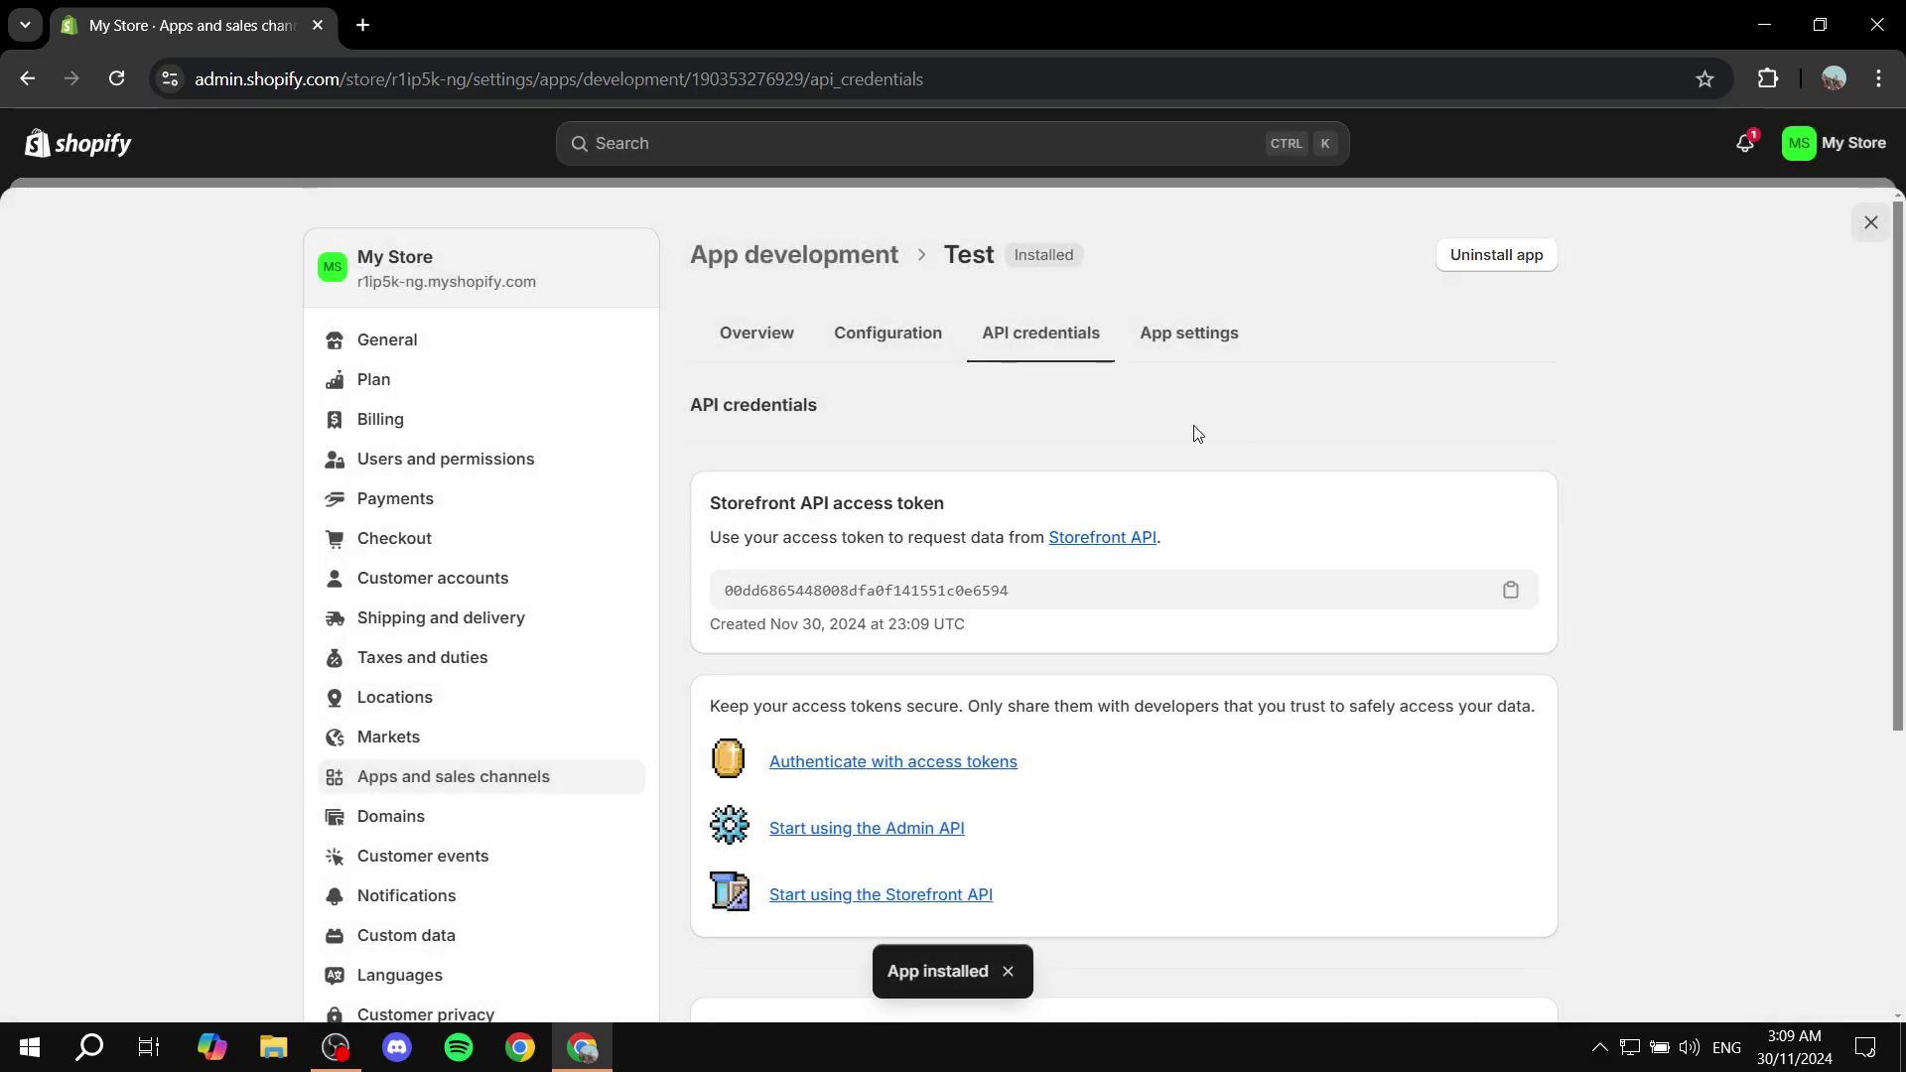
{"action": "left_click_drag", "start_coordinate": [711, 509], "coordinate": [985, 509]}
{"action": "left_click", "coordinate": [986, 510]}
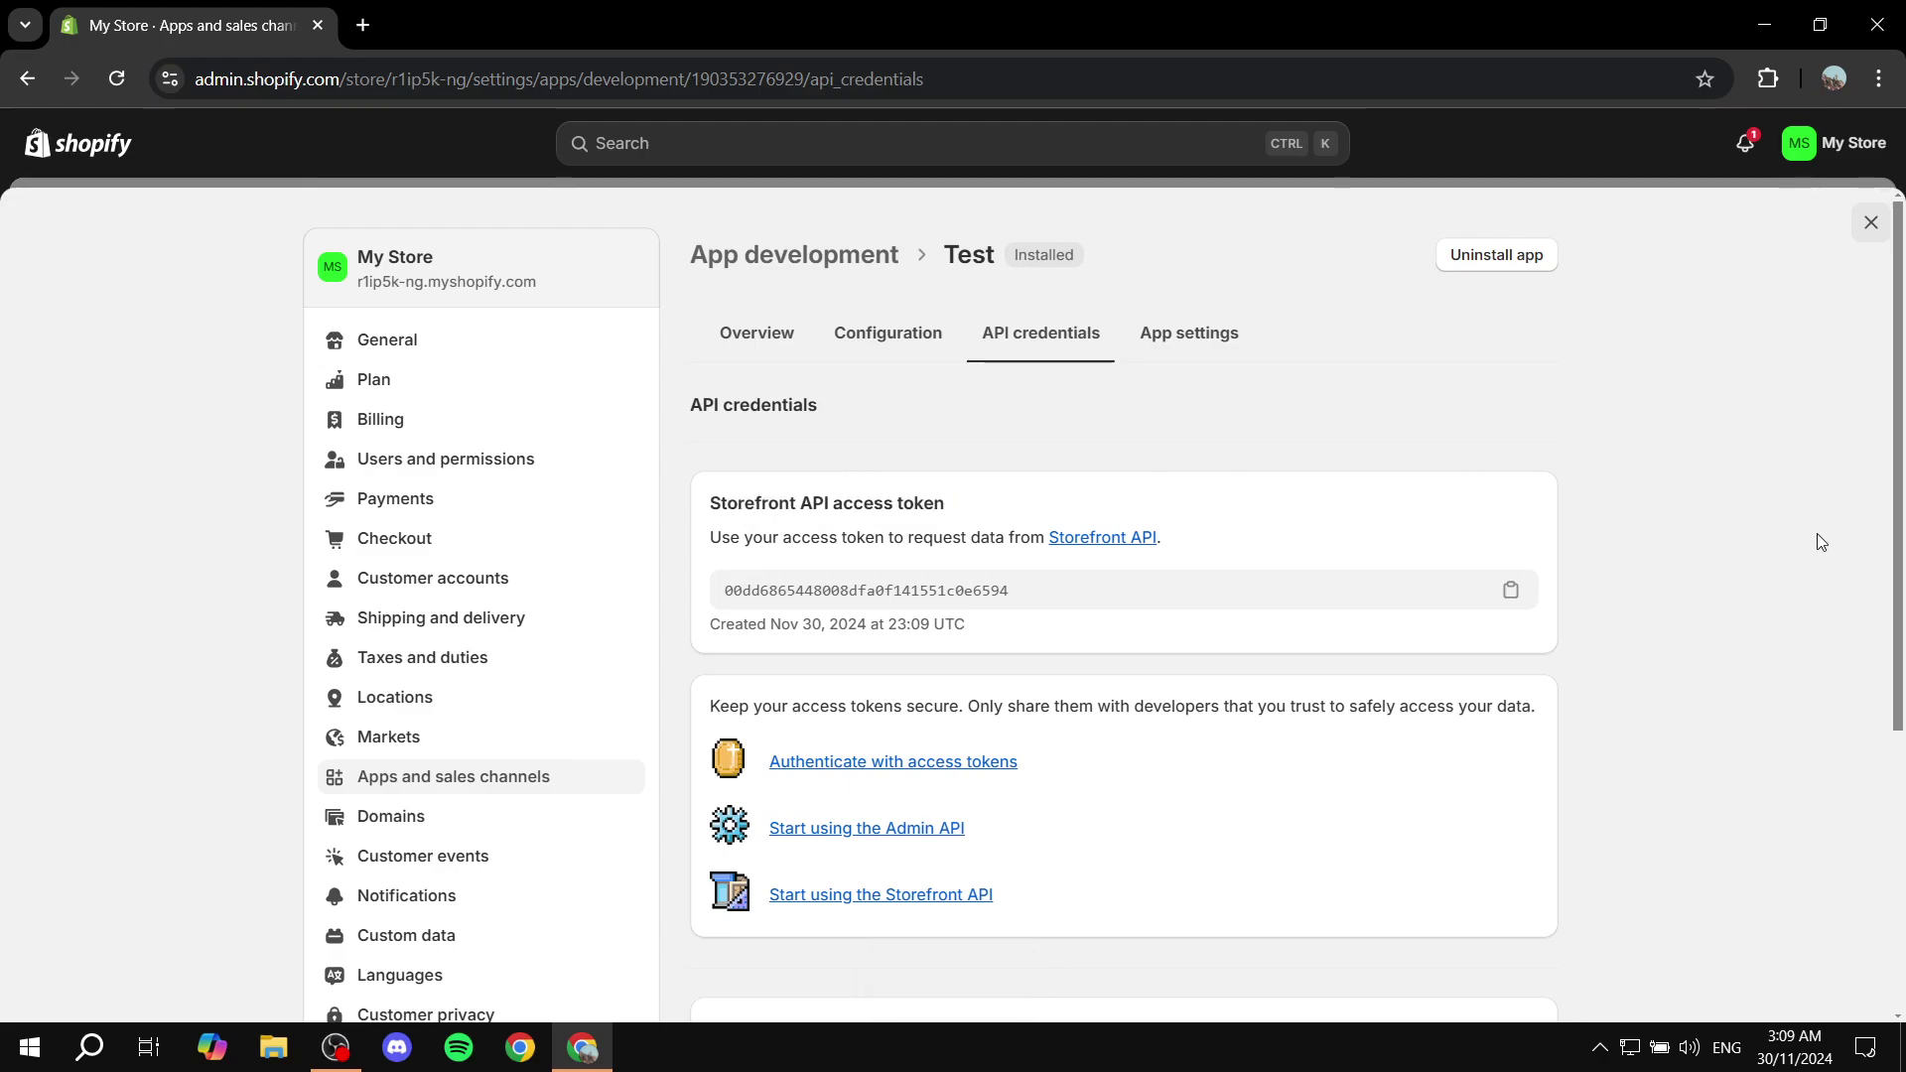
{"action": "left_click", "coordinate": [1510, 590]}
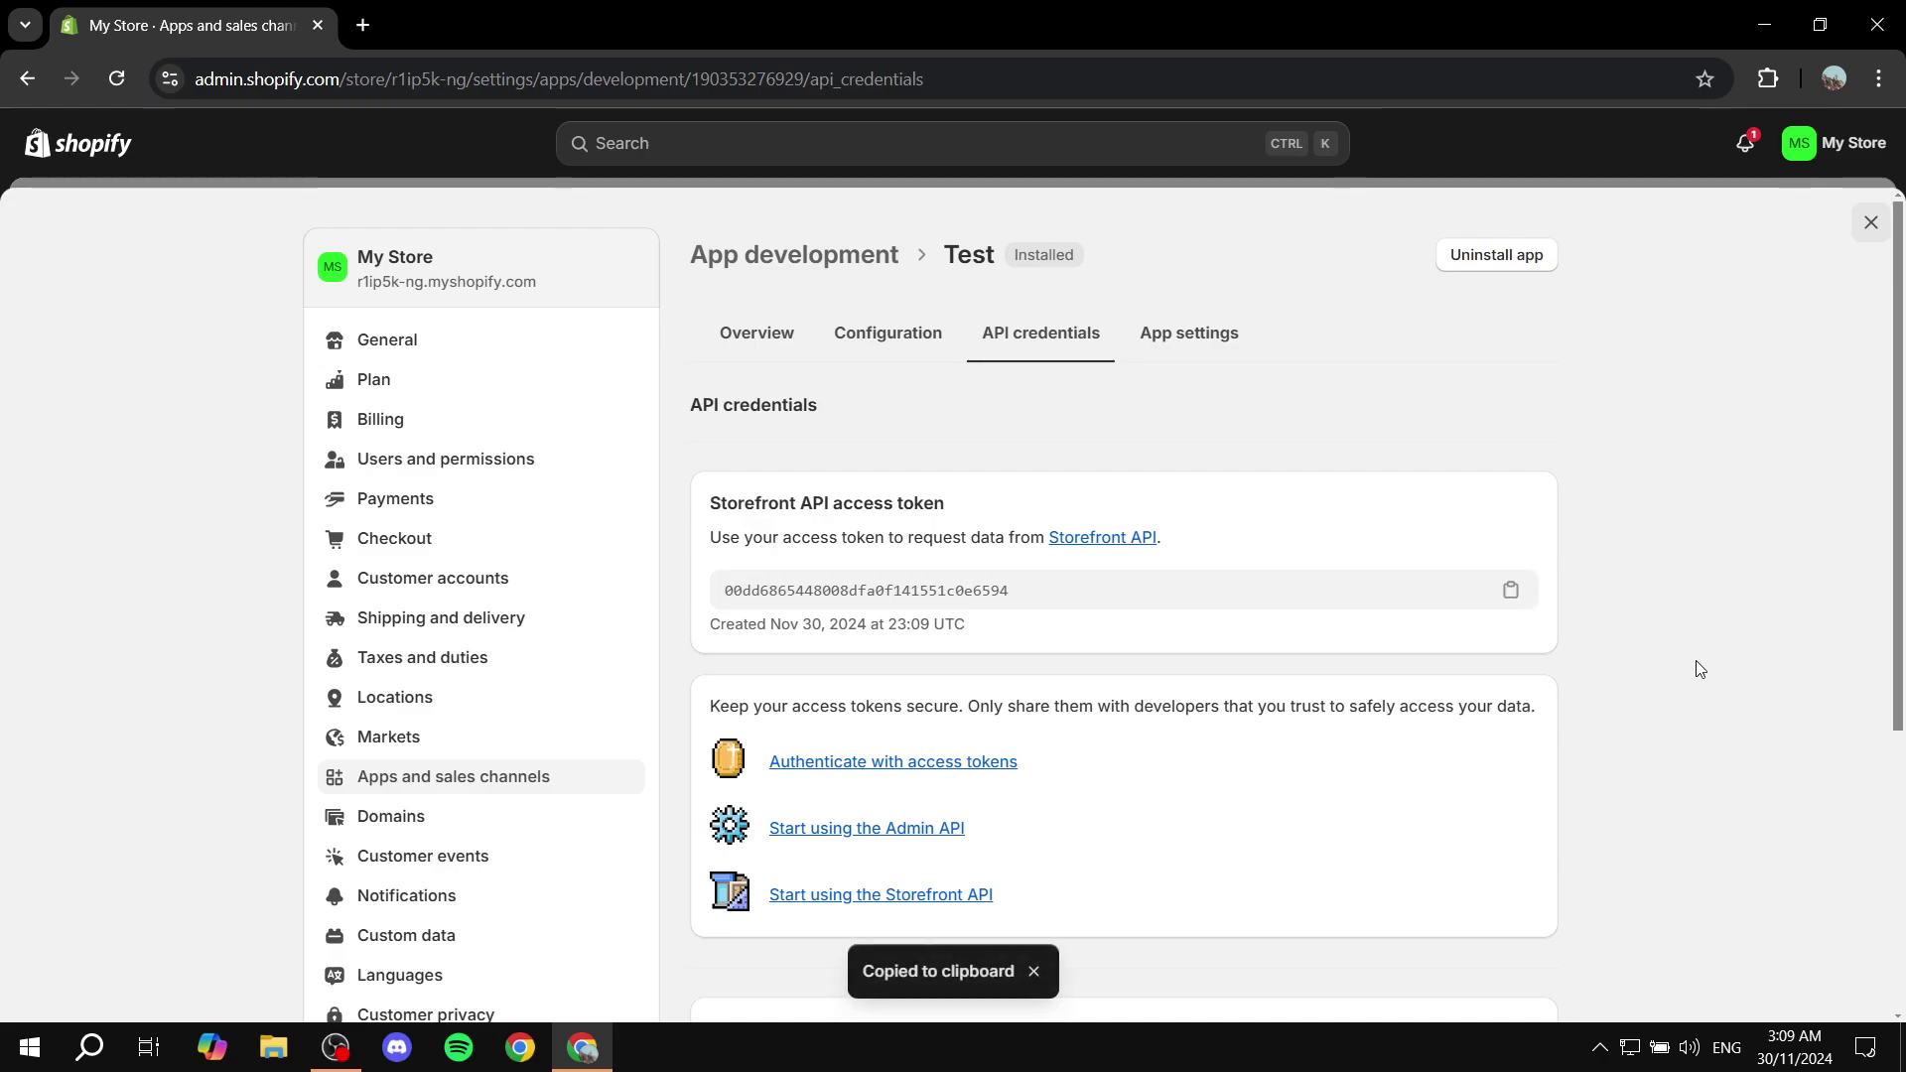